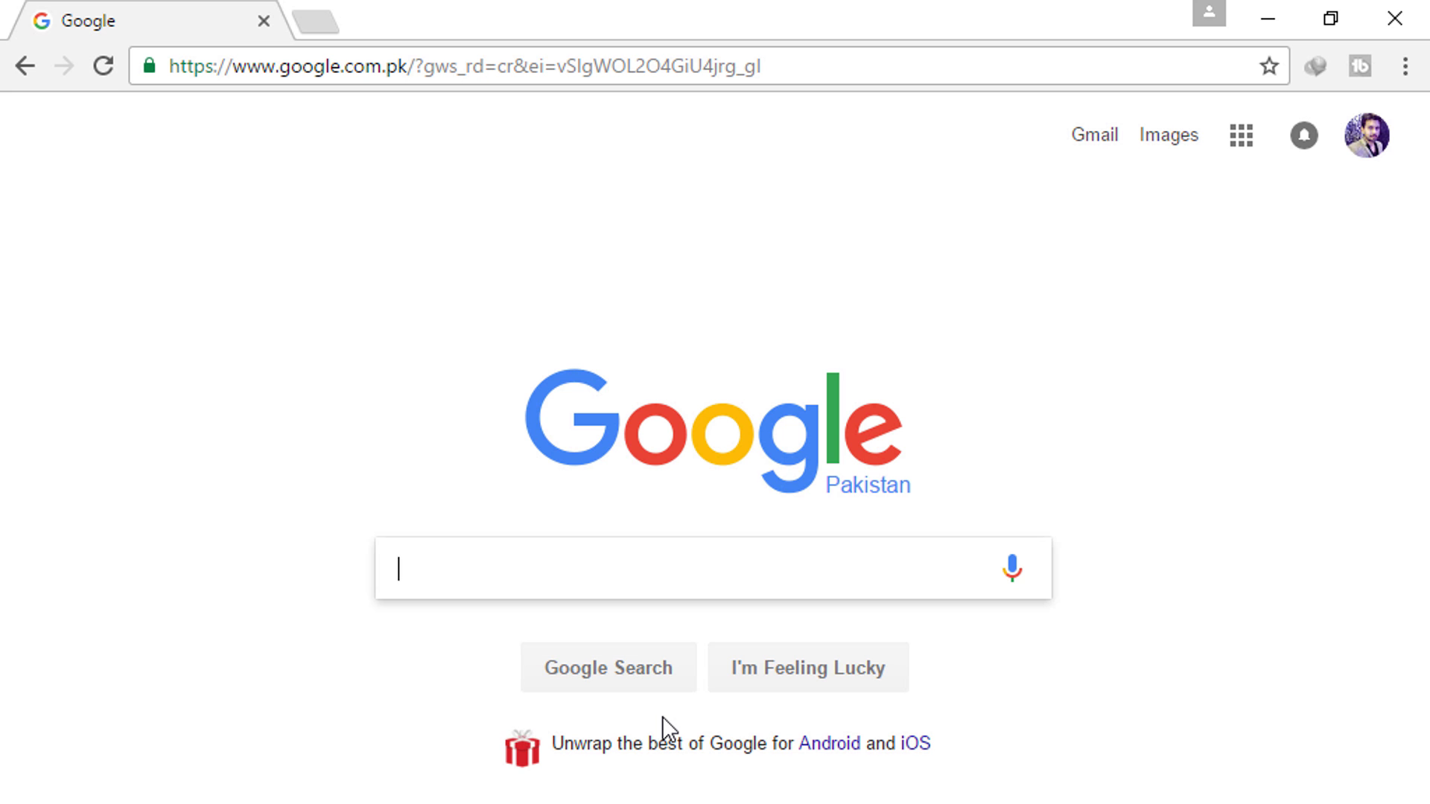
Step: Search Google for "obs project" and open the Open Broadcaster Software home page
type("obs")
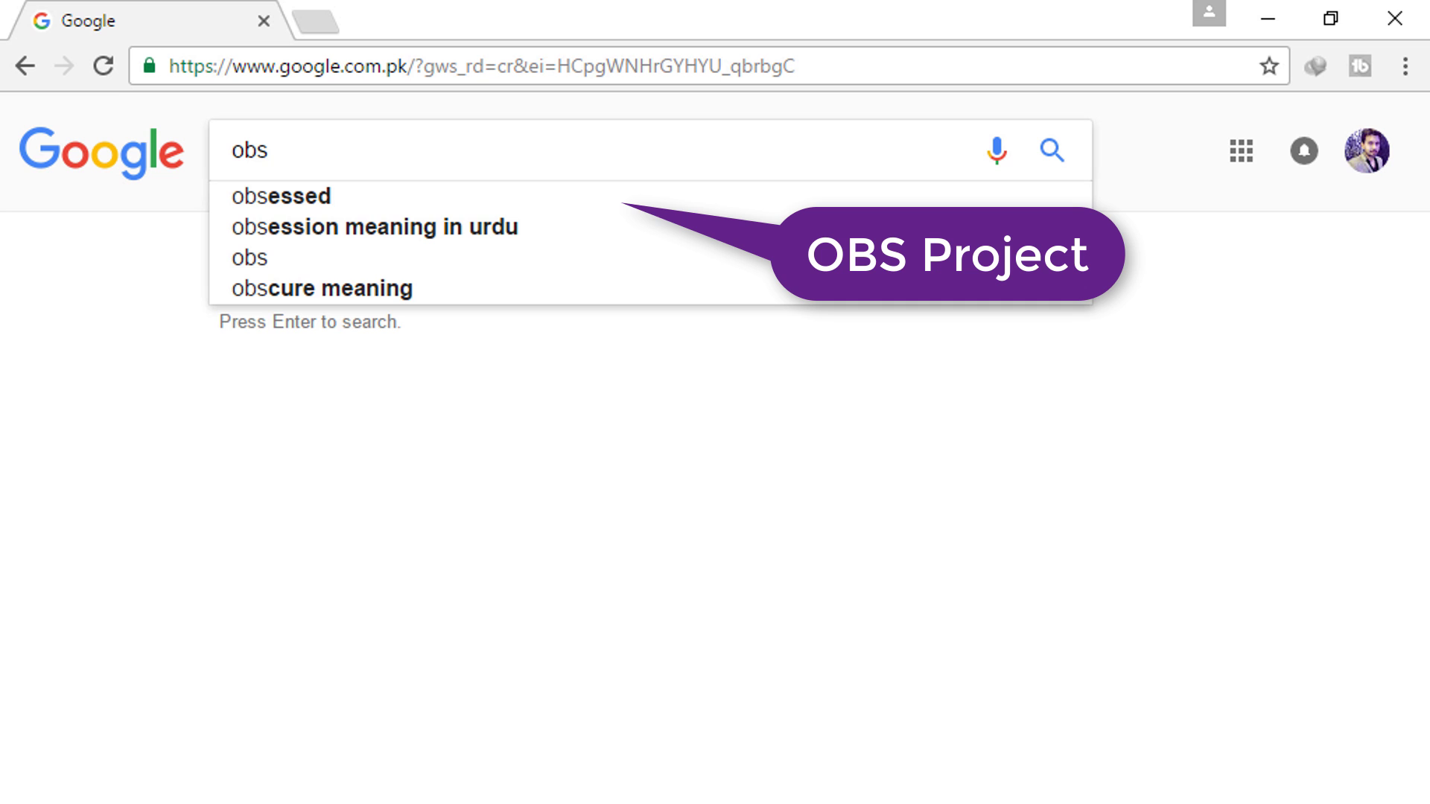
type(" pro")
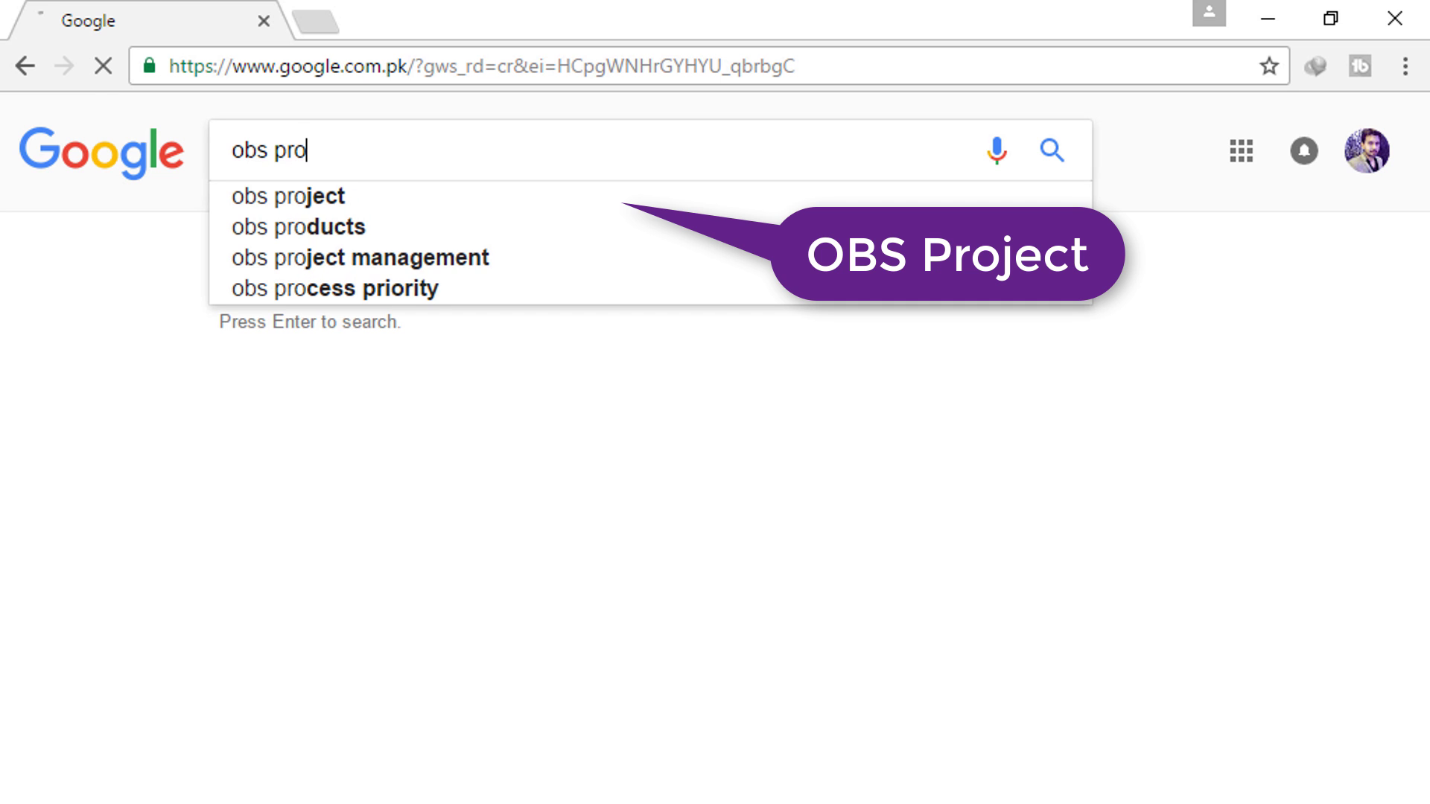
type("ject")
key("Return")
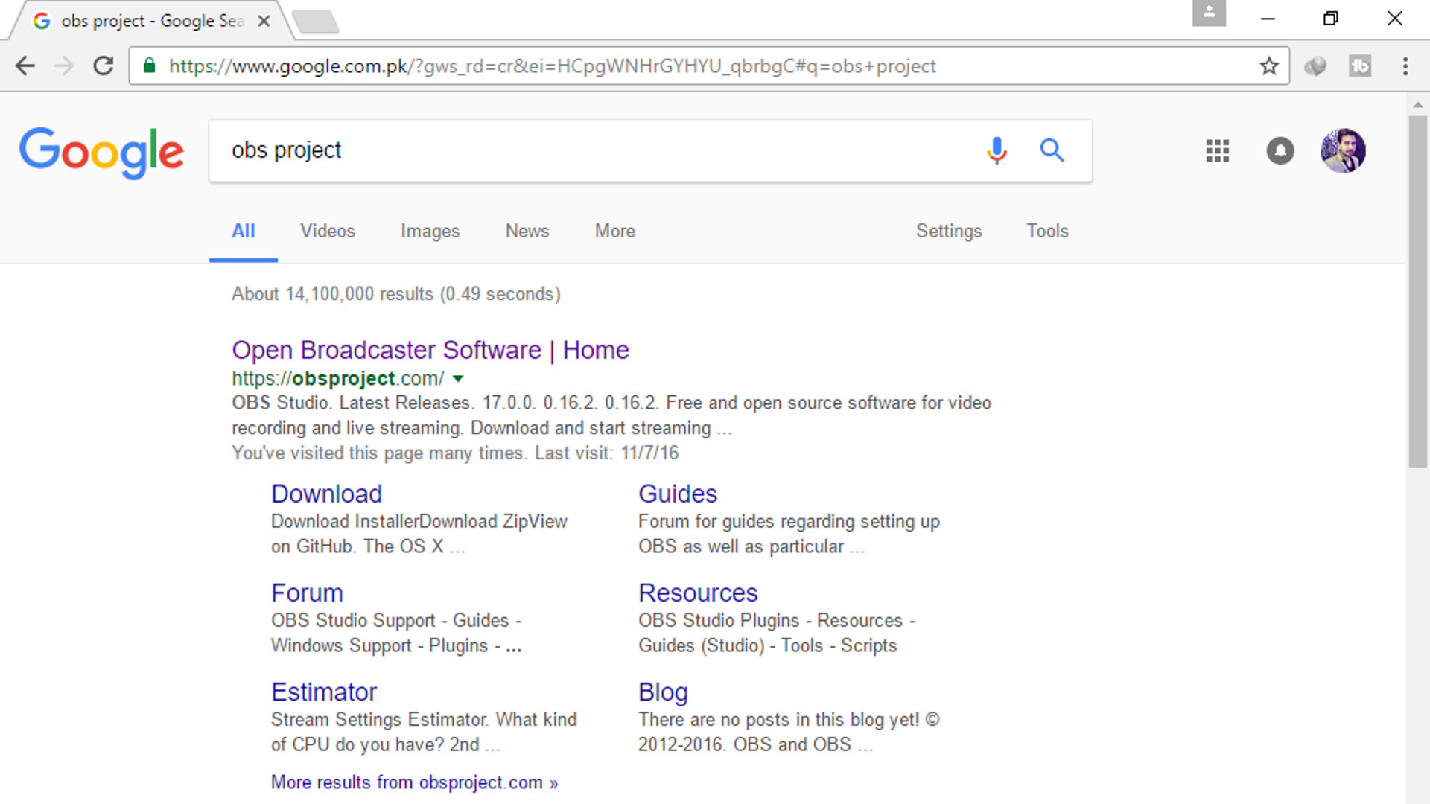
left_click(431, 355)
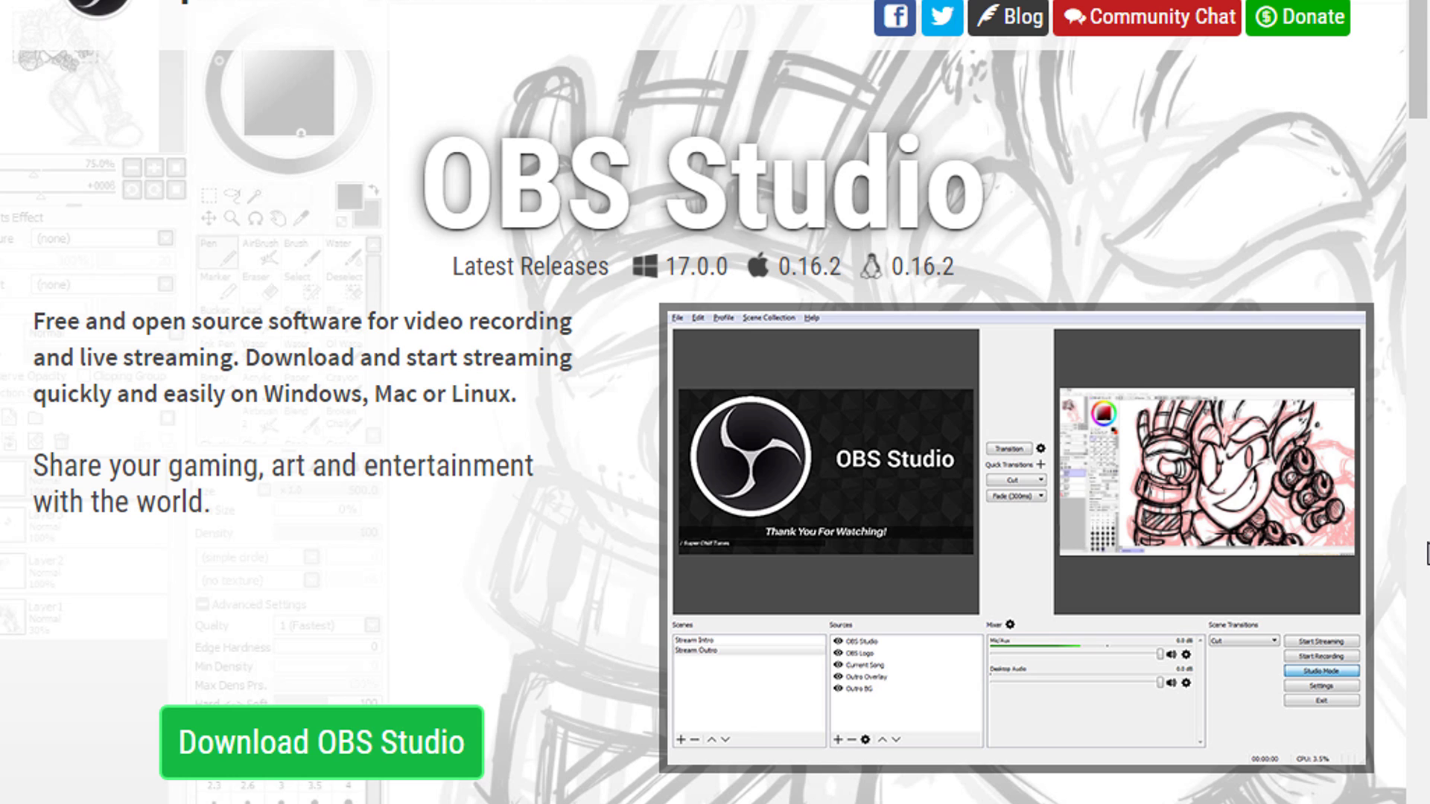
Step: Download the OBS Studio installer for Windows 7+ into the Programs download category
left_click(333, 763)
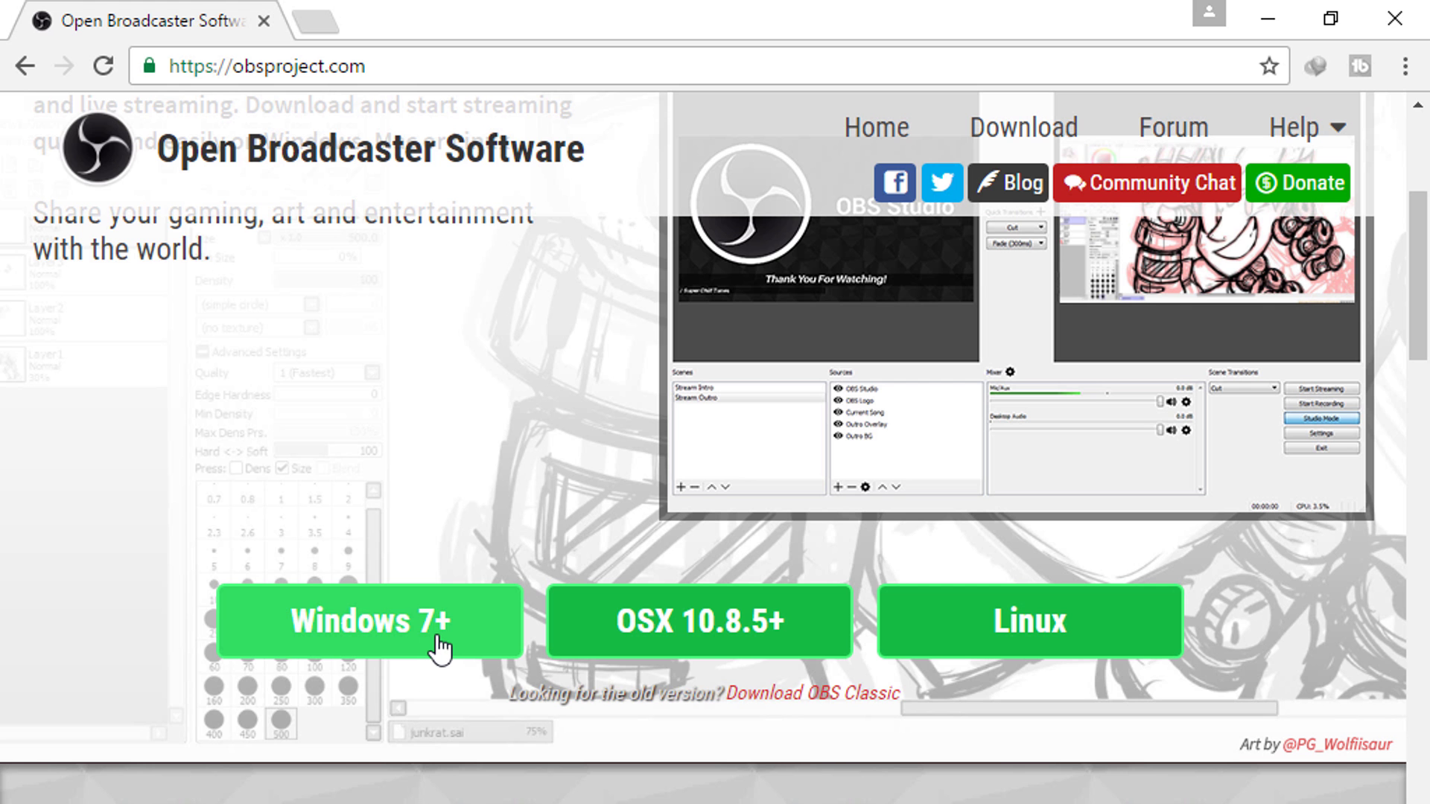
left_click(440, 646)
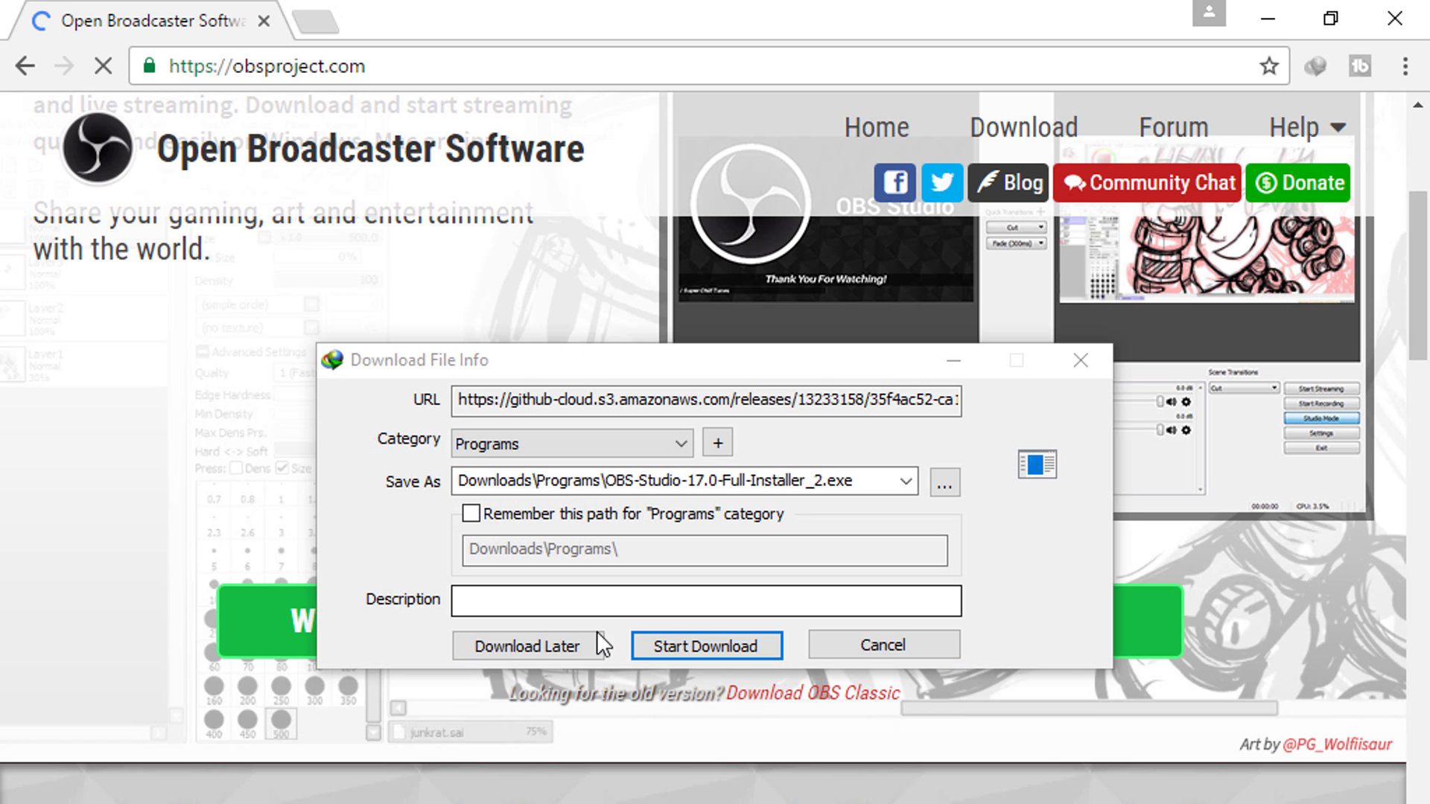
left_click(680, 644)
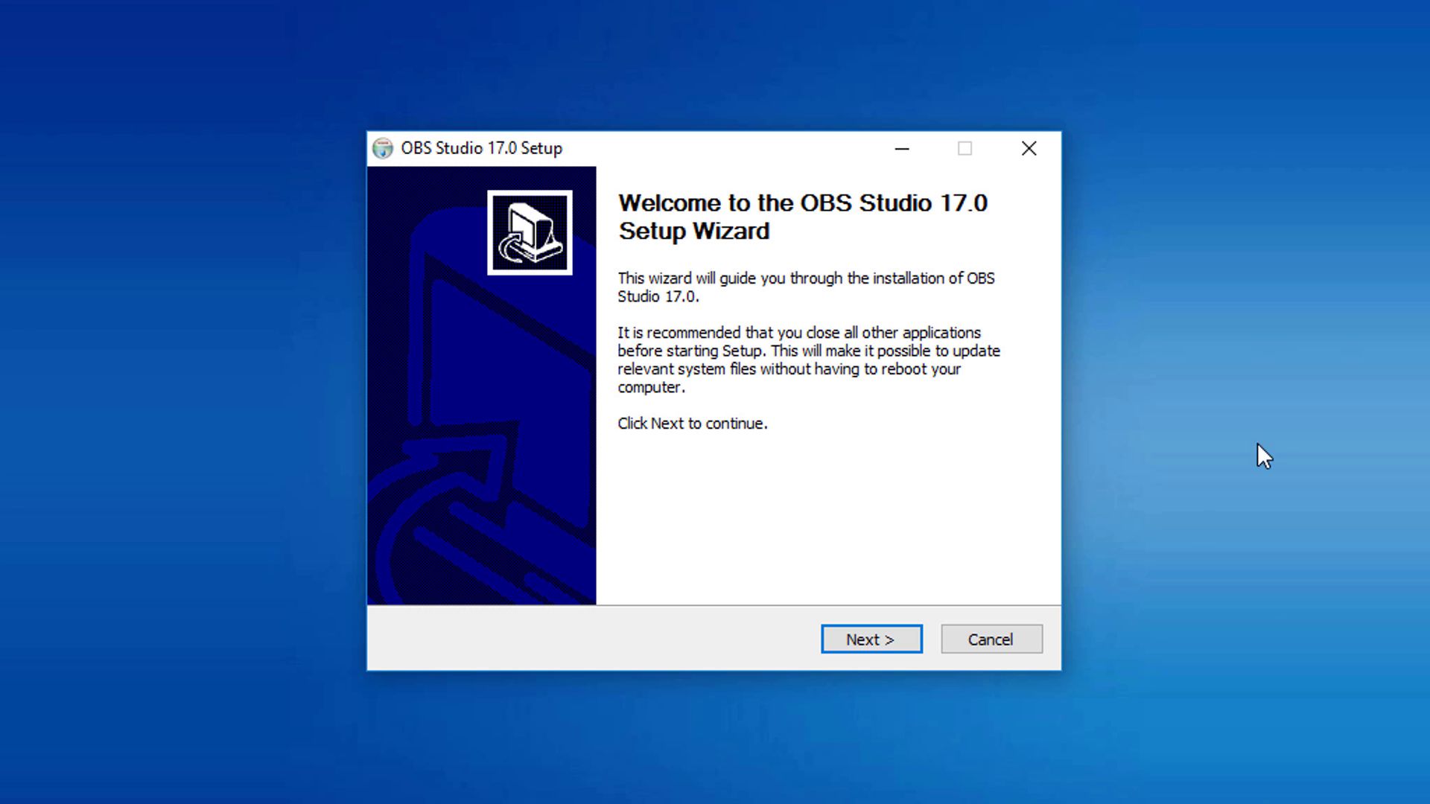
Step: Install OBS Studio 17.0 in C:\Program Files (x86)\obs-studio\ and finish the setup with the program set to run
left_click(887, 645)
left_click(887, 645)
left_click(887, 645)
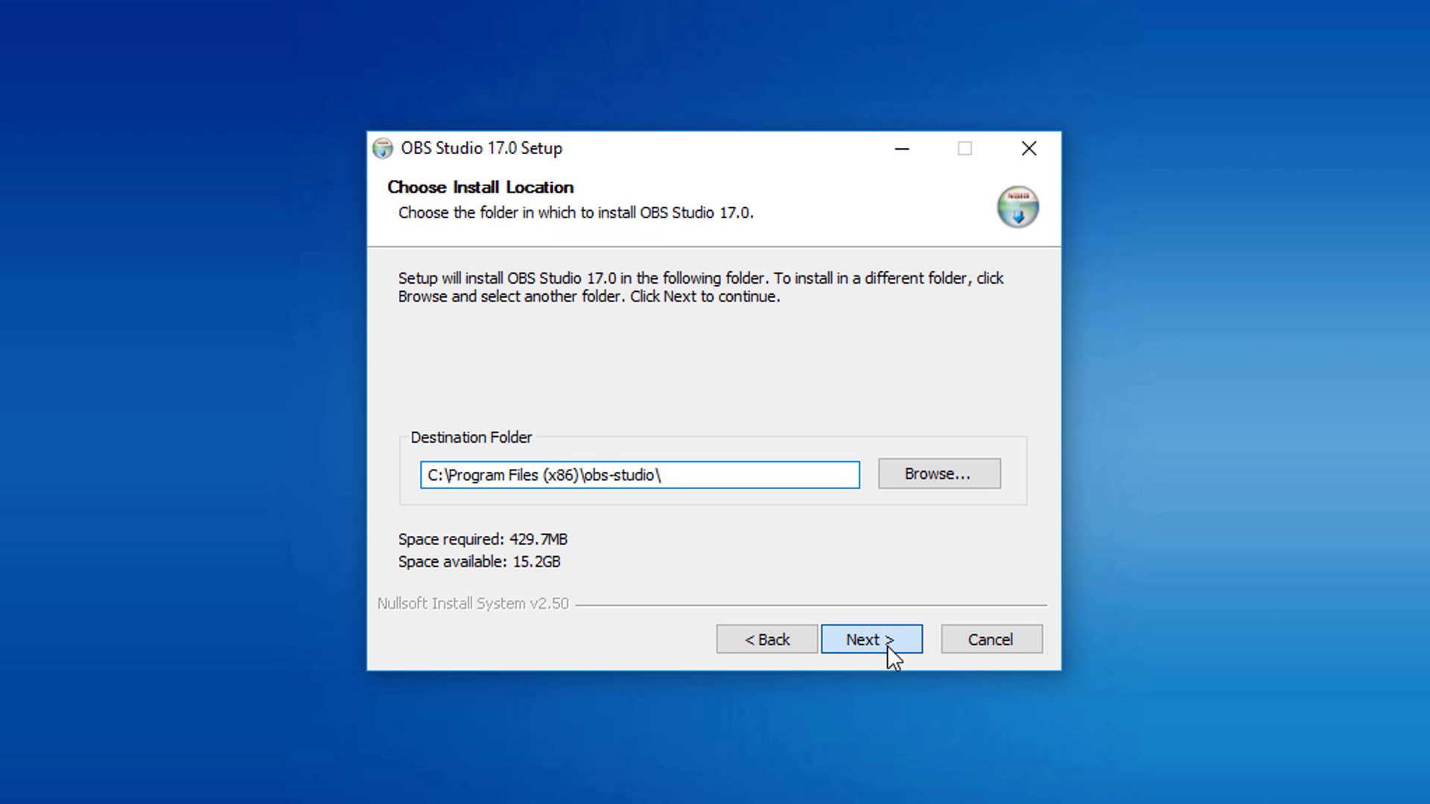
left_click(887, 645)
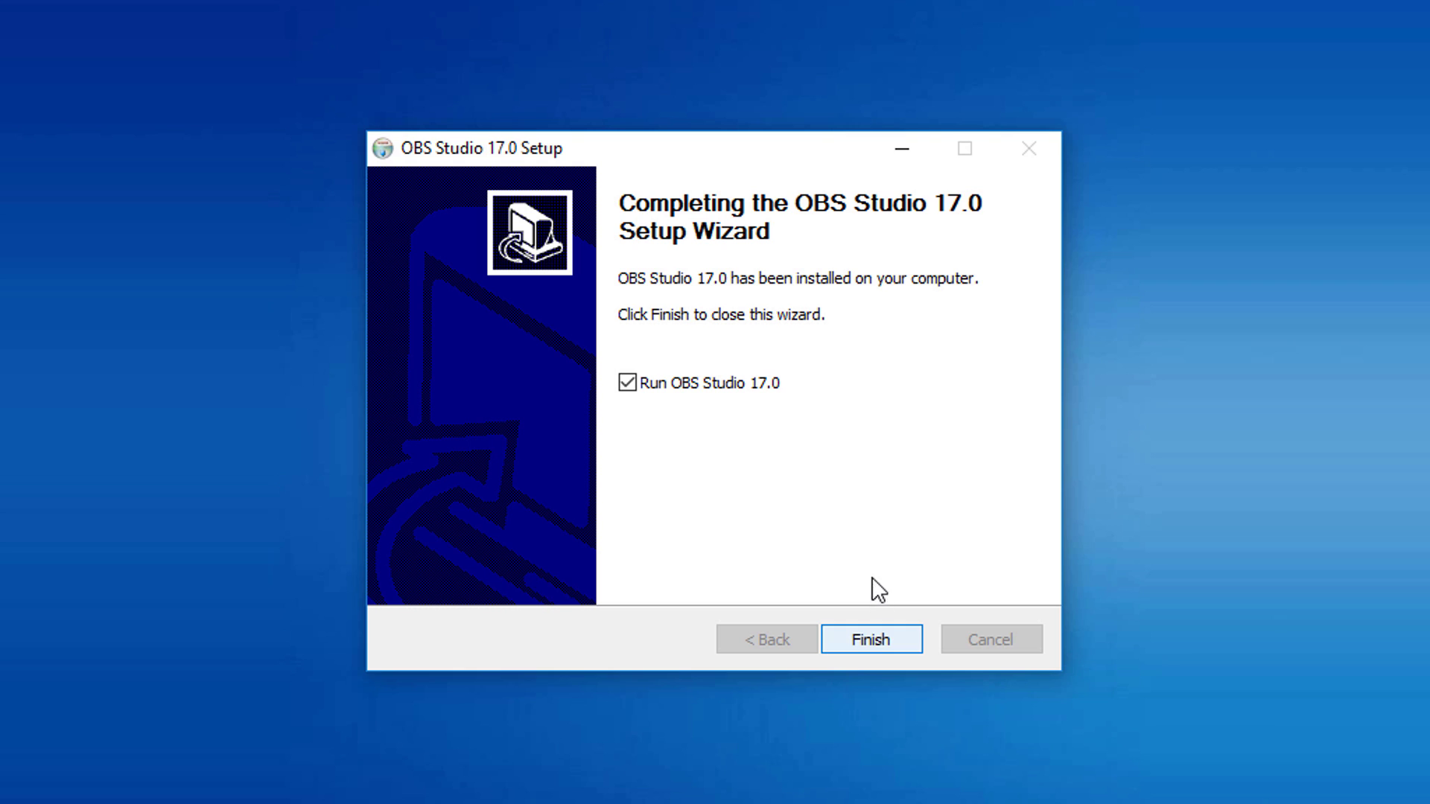
left_click(876, 644)
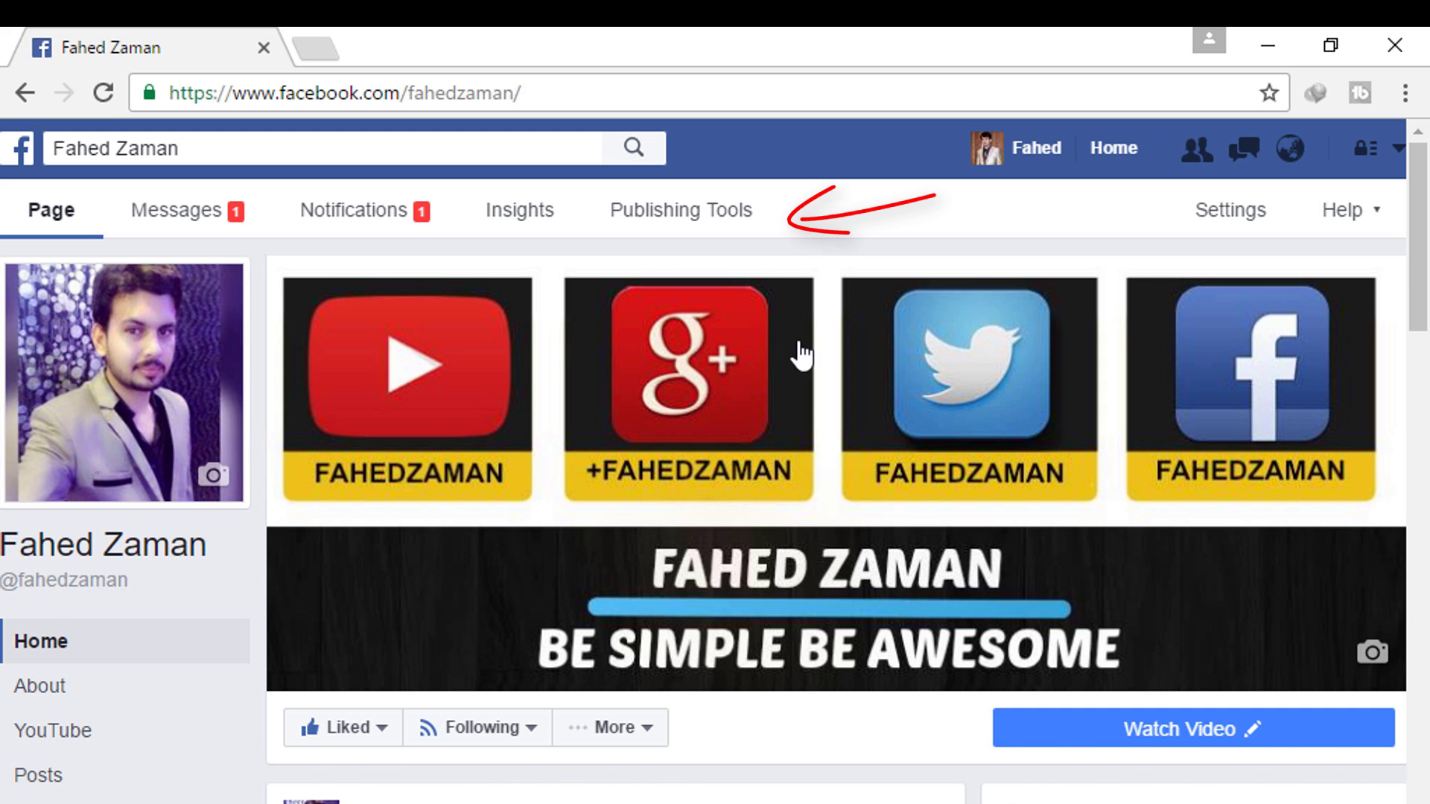
Step: On the Facebook page, start creating a live video from the publishing tools' video library and copy its stream key
scroll(820, 393, "down", 5)
left_click(721, 225)
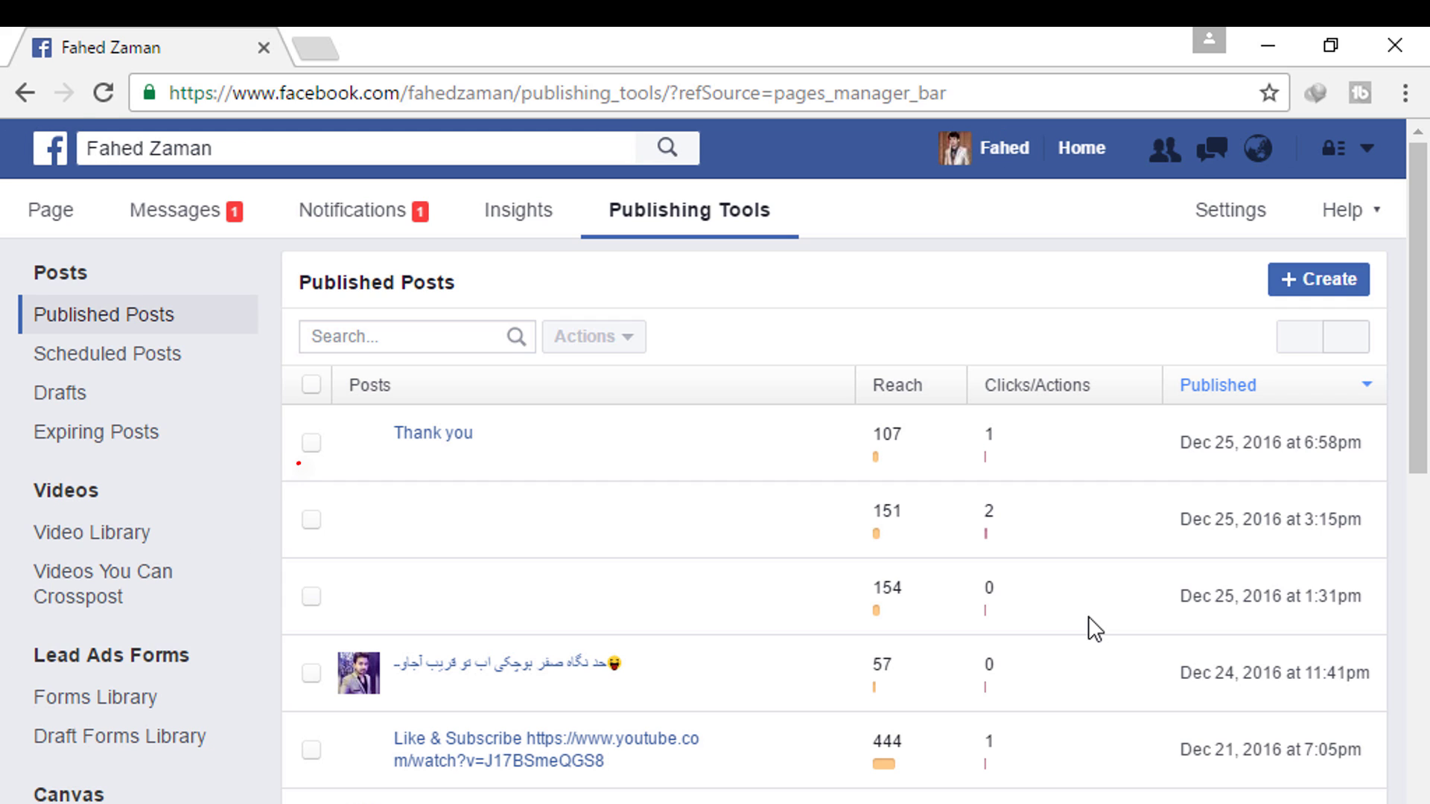
left_click(141, 545)
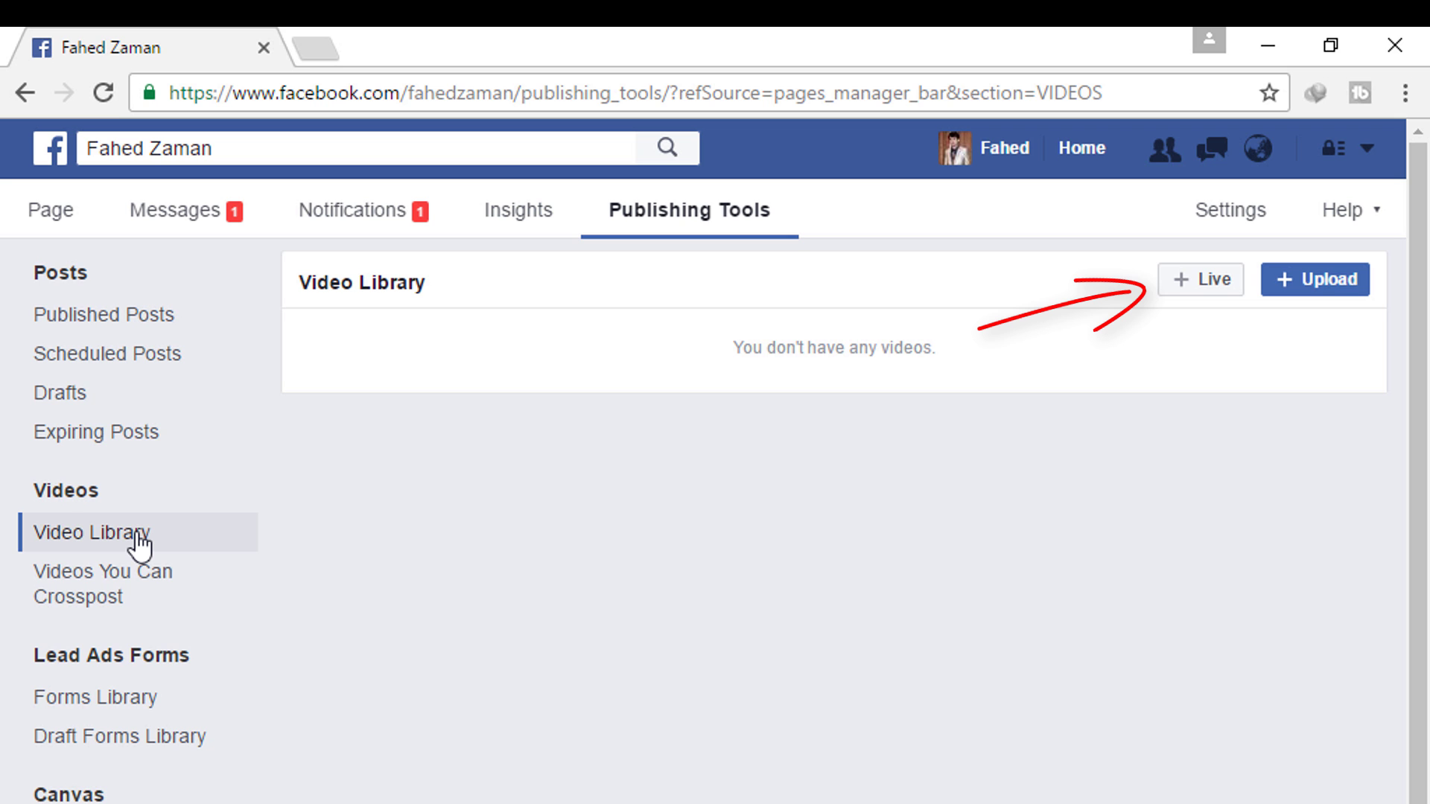
left_click(1200, 294)
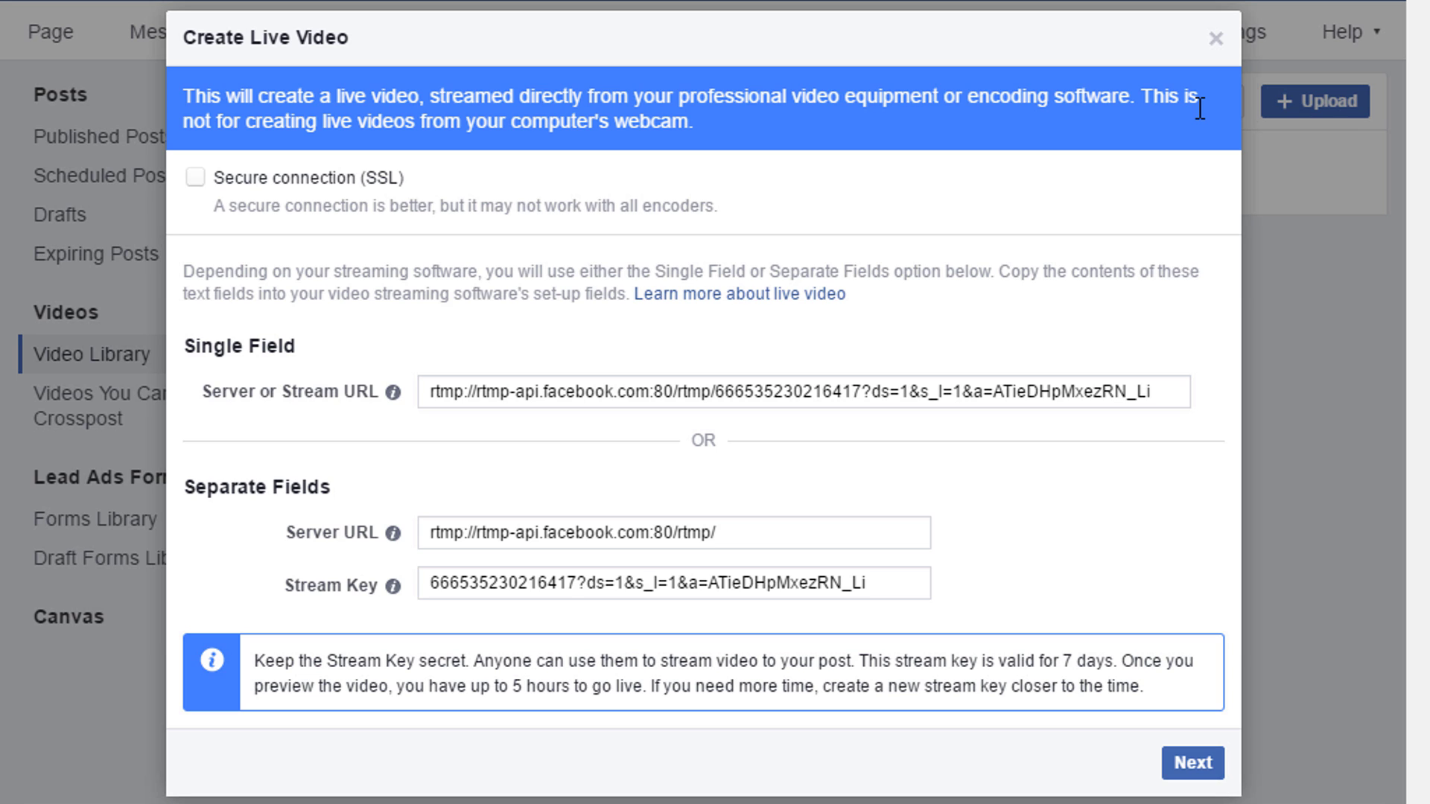
left_click_drag(881, 584, 417, 584)
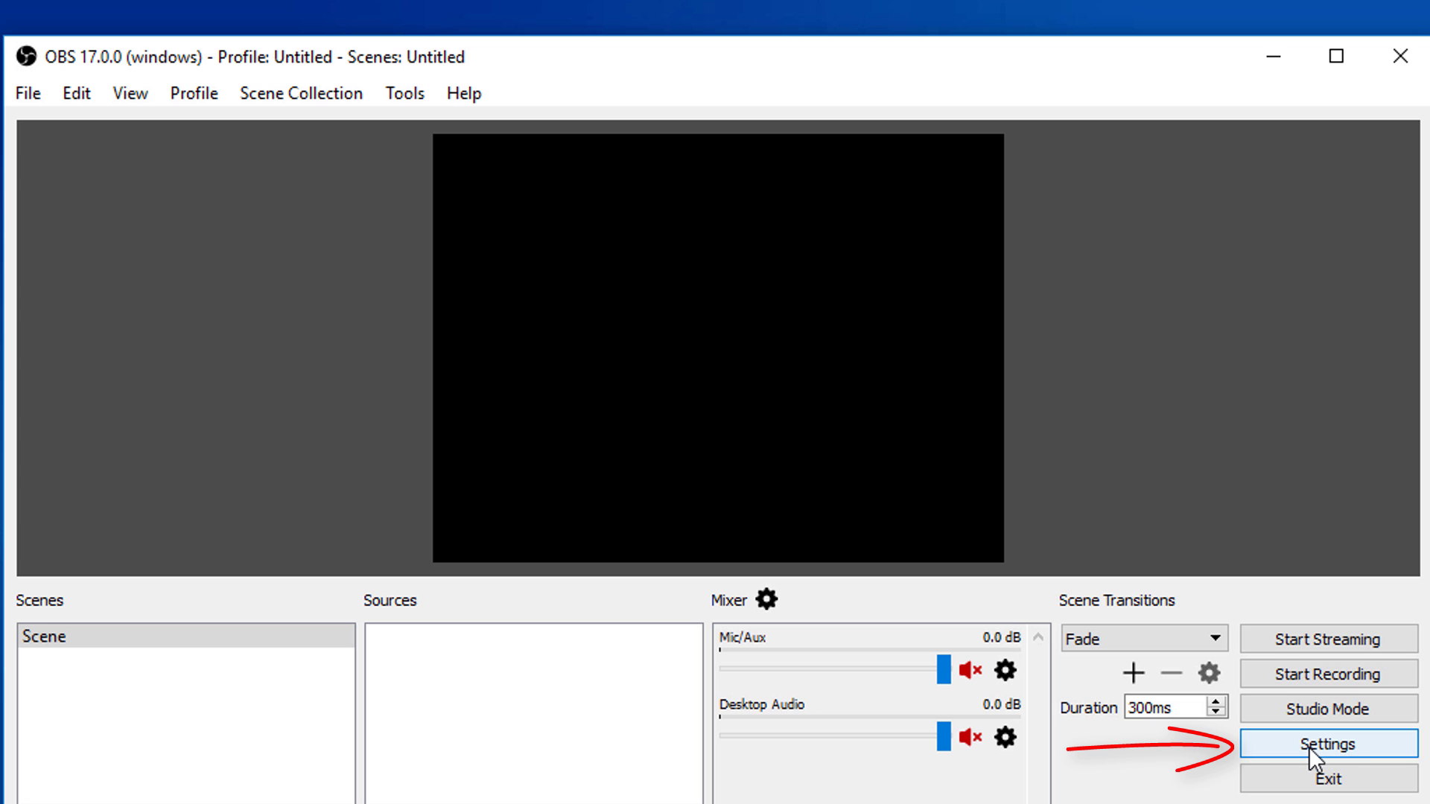
Step: In OBS, set the streaming service to Facebook Live in the stream settings
left_click(1289, 743)
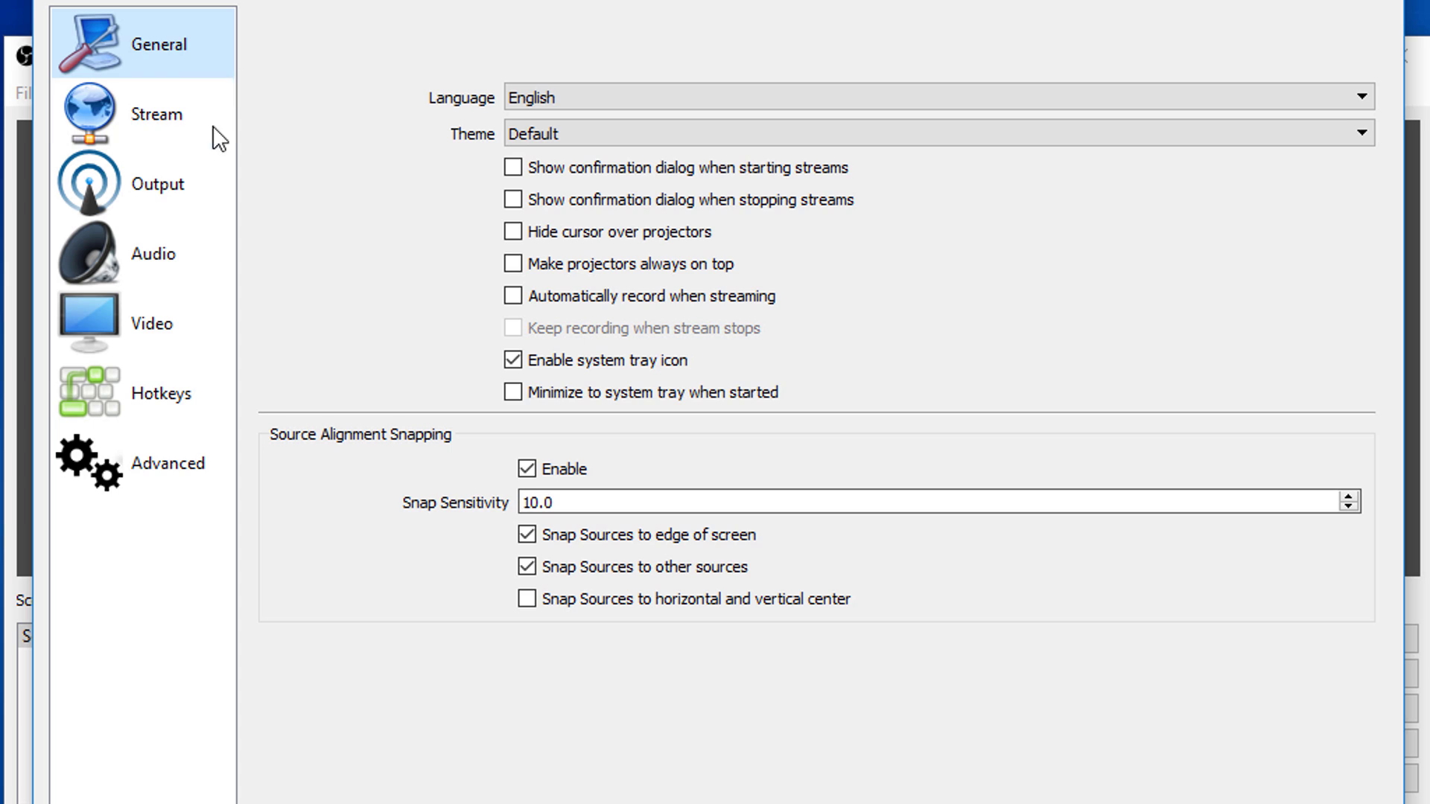
left_click(185, 134)
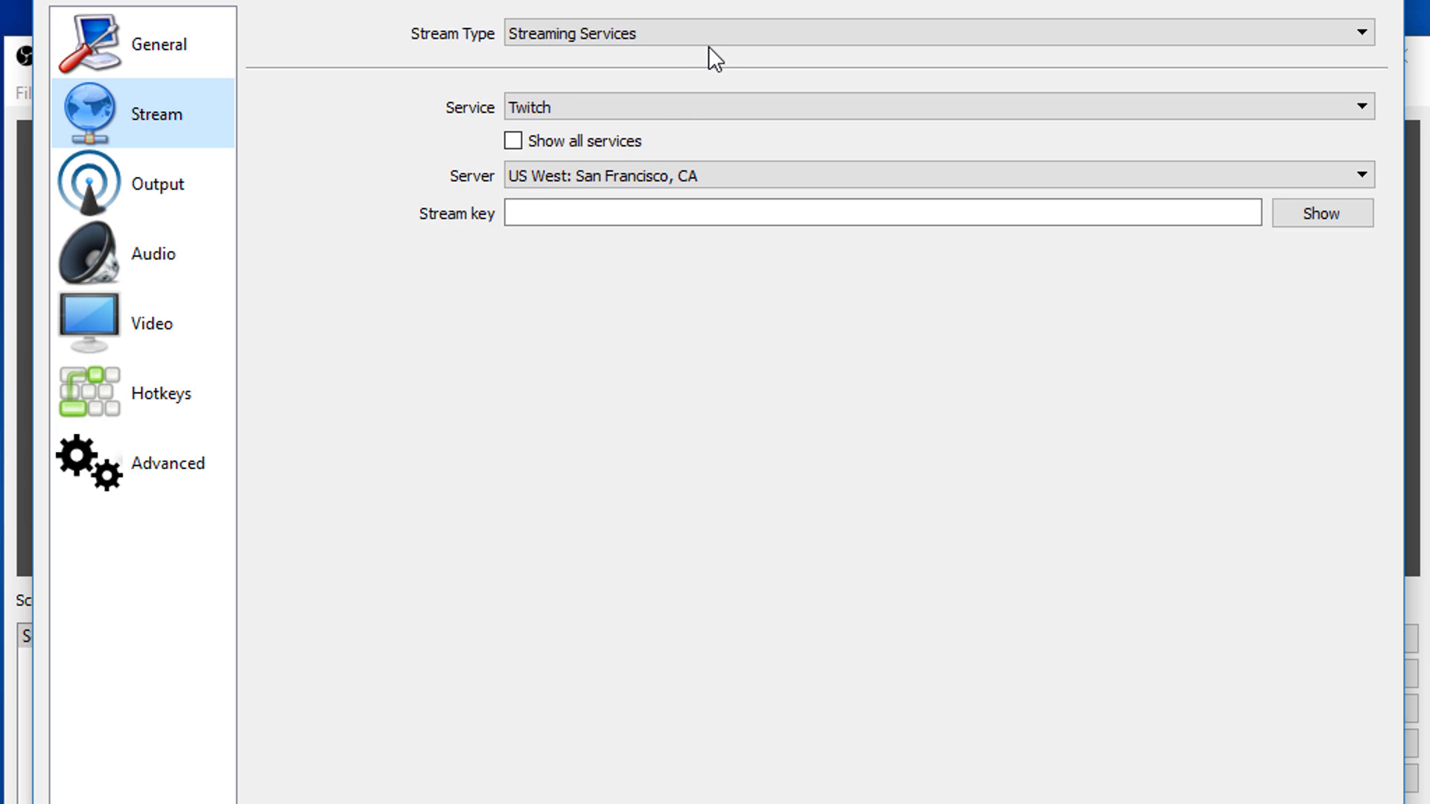
left_click(709, 106)
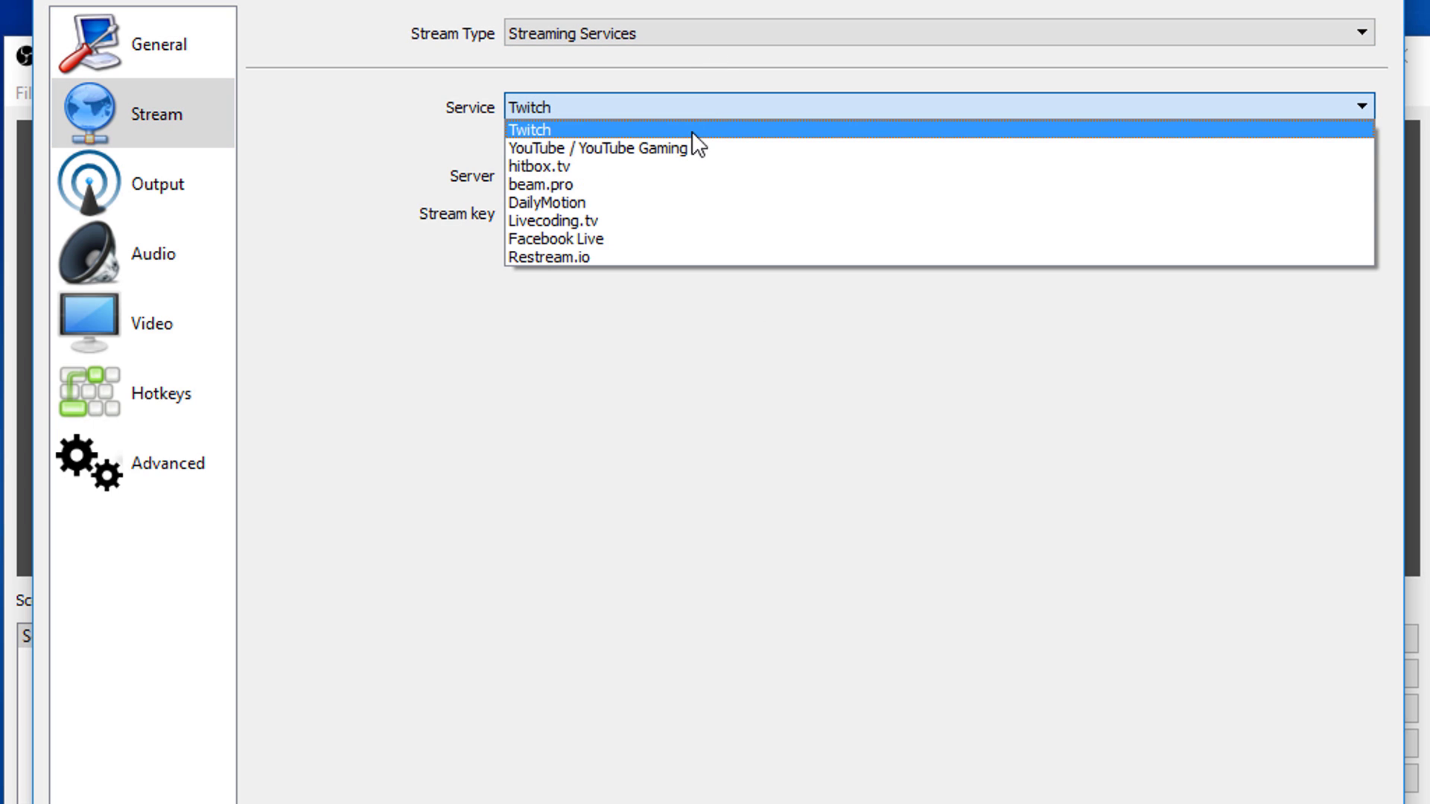
left_click(660, 240)
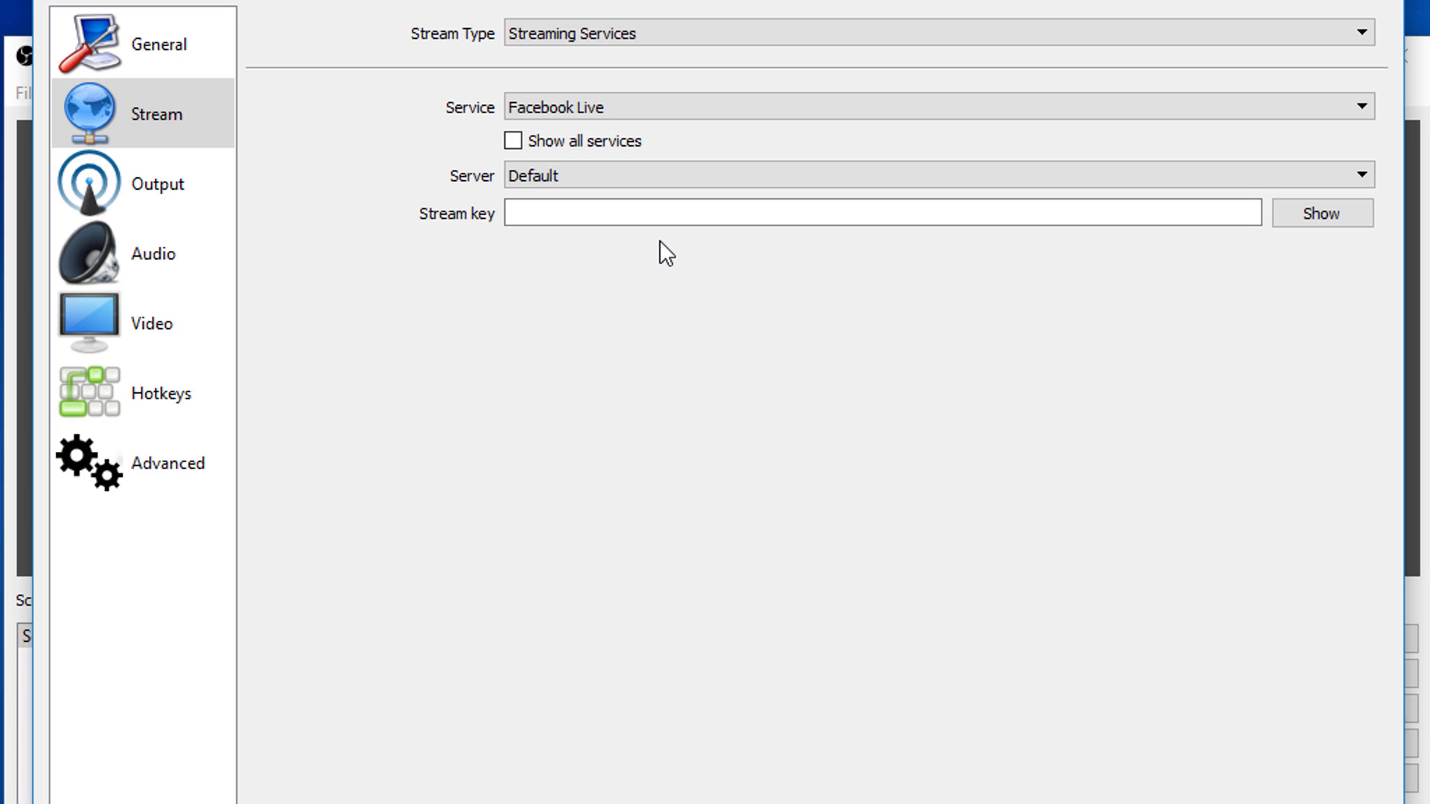
Step: Paste the copied Facebook stream key into the stream settings, reveal it for checking, and save the settings
left_click(630, 215)
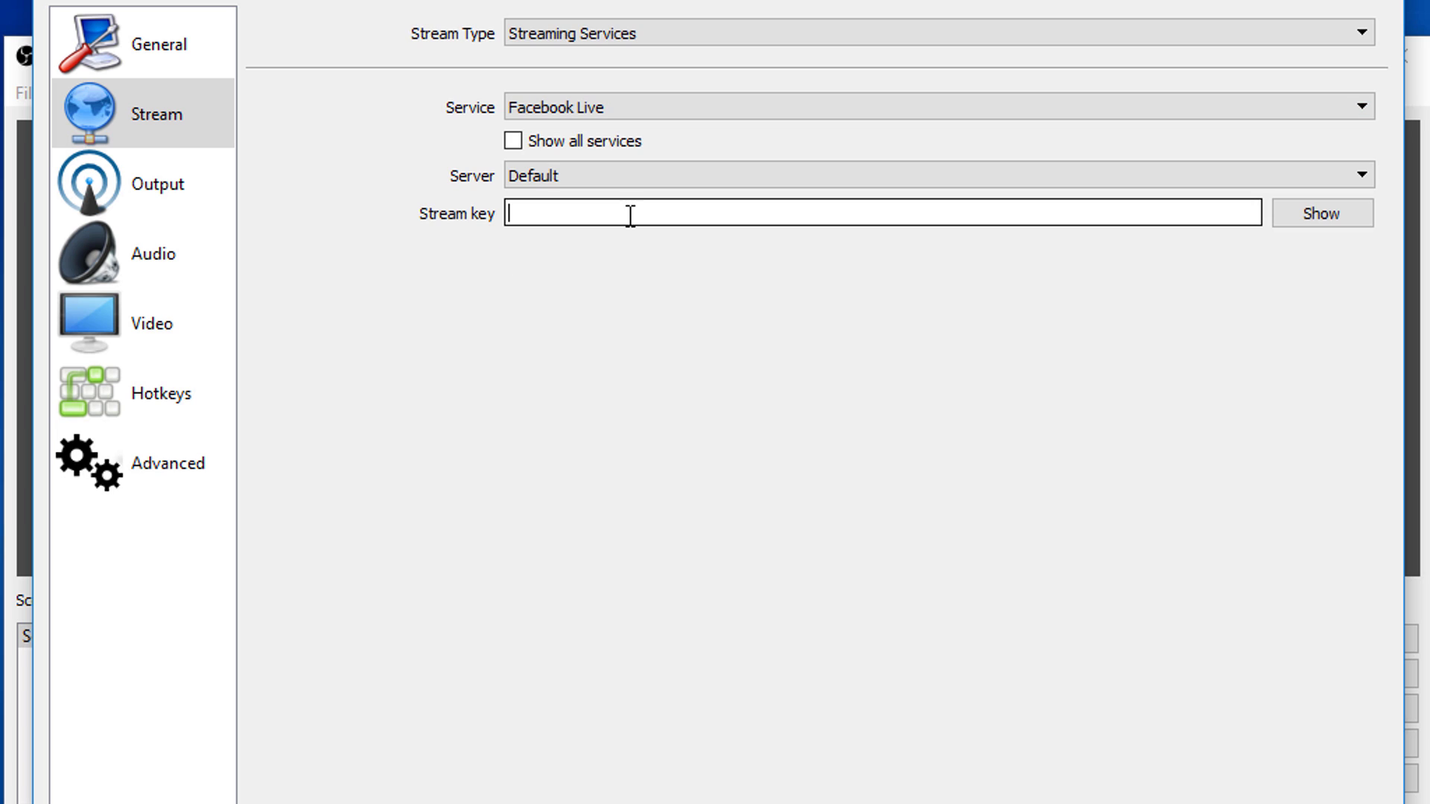
key("ctrl+v")
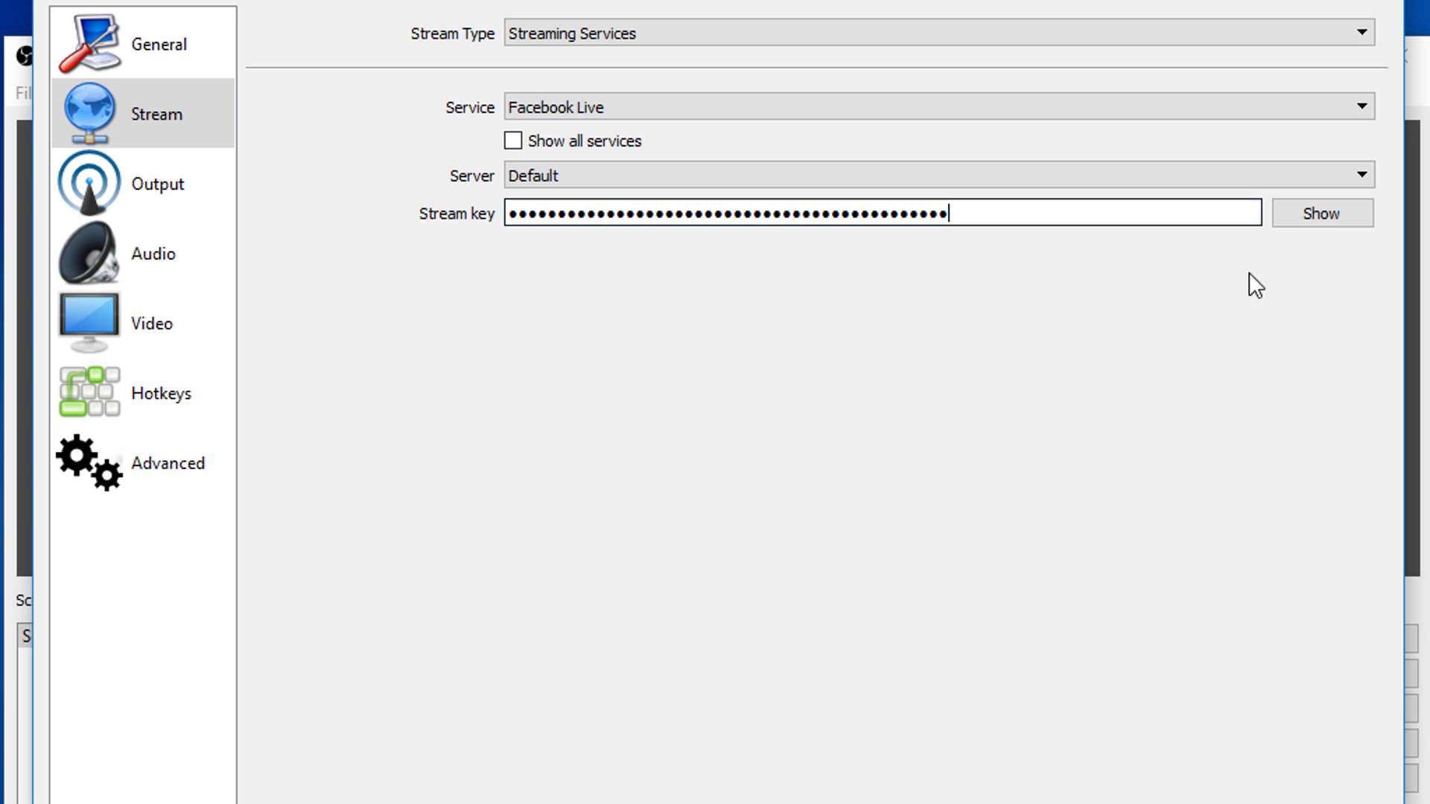
left_click(1328, 215)
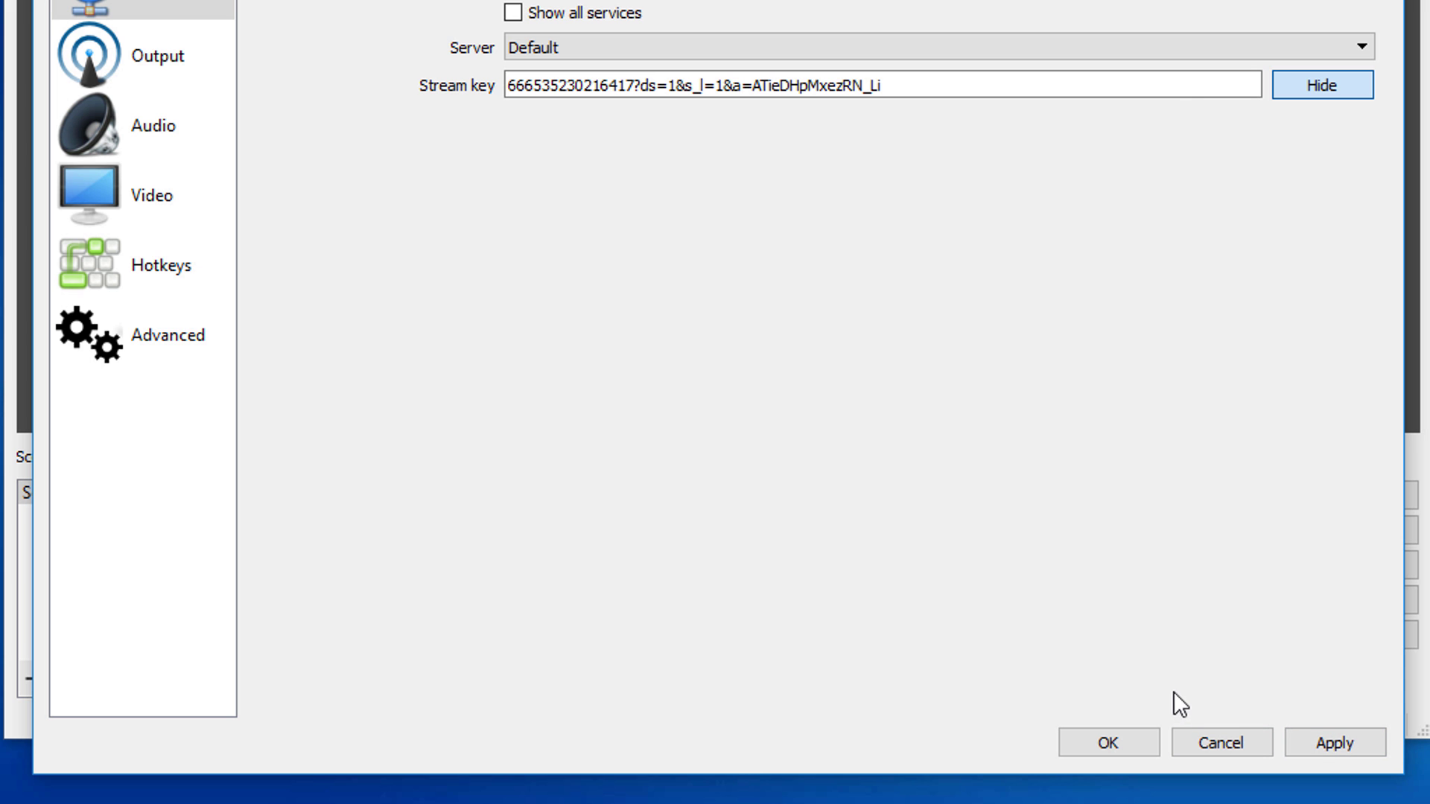
left_click(1314, 742)
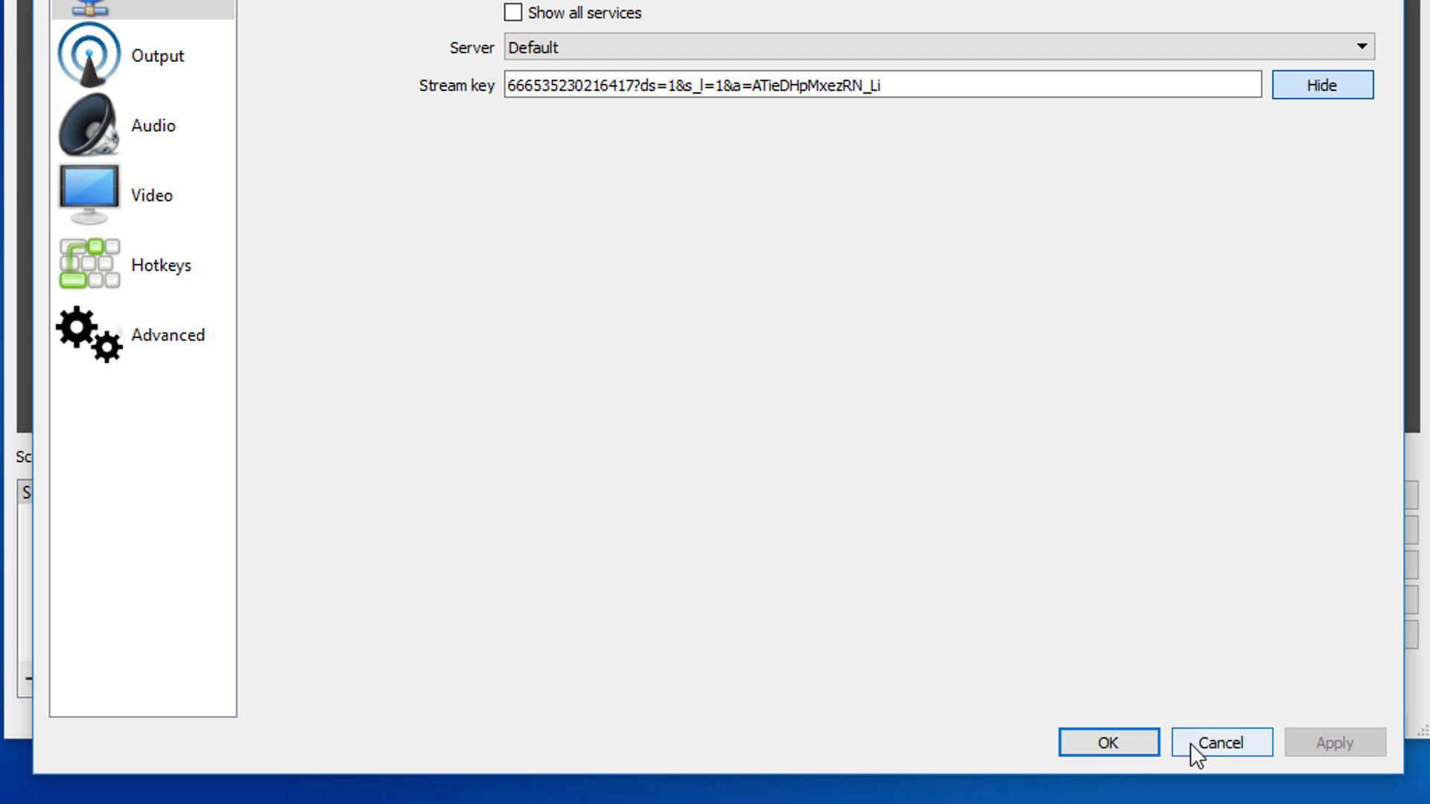
left_click(1137, 743)
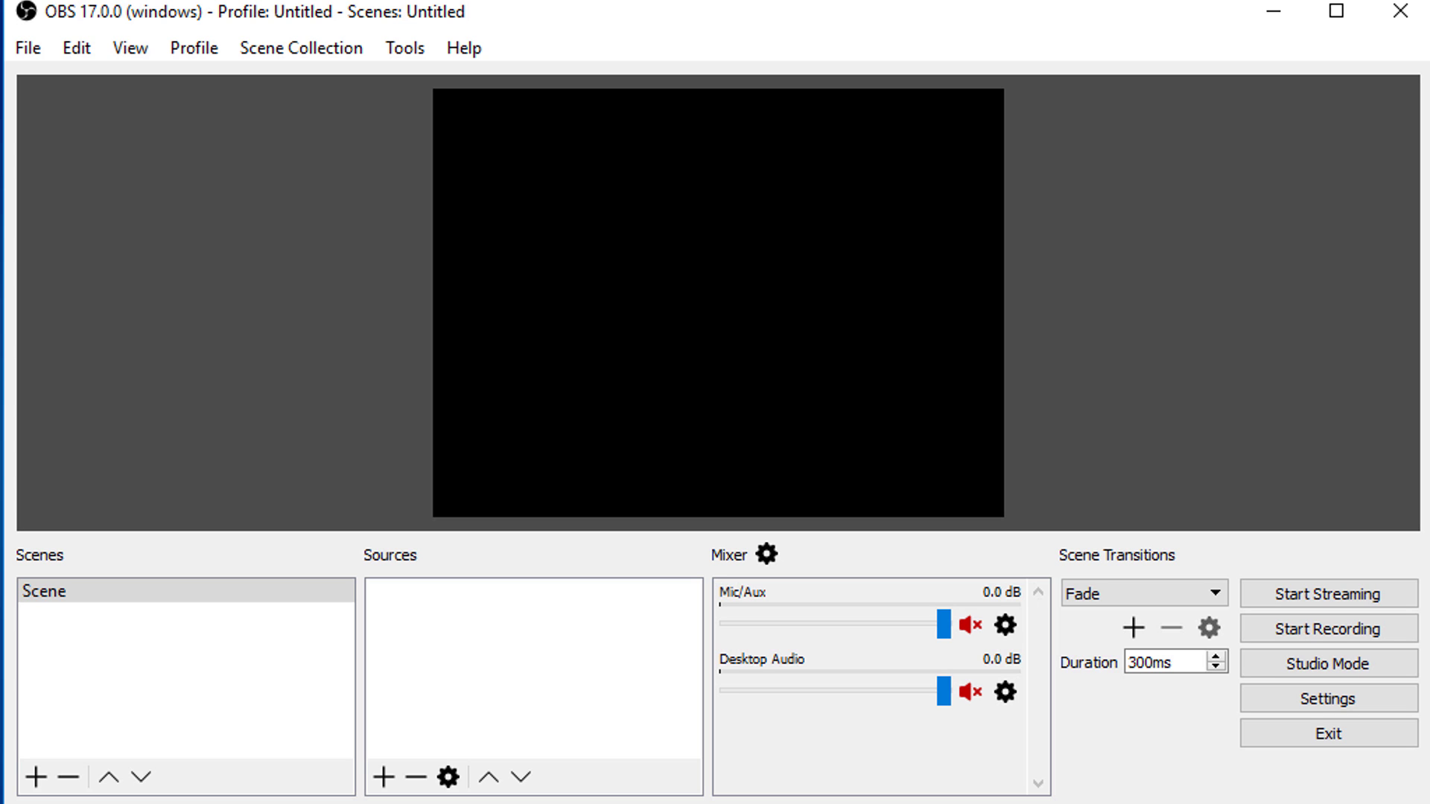
Step: Add a new scene named "Facebook Live"
left_click(35, 776)
type("Facebook Live")
left_click(635, 469)
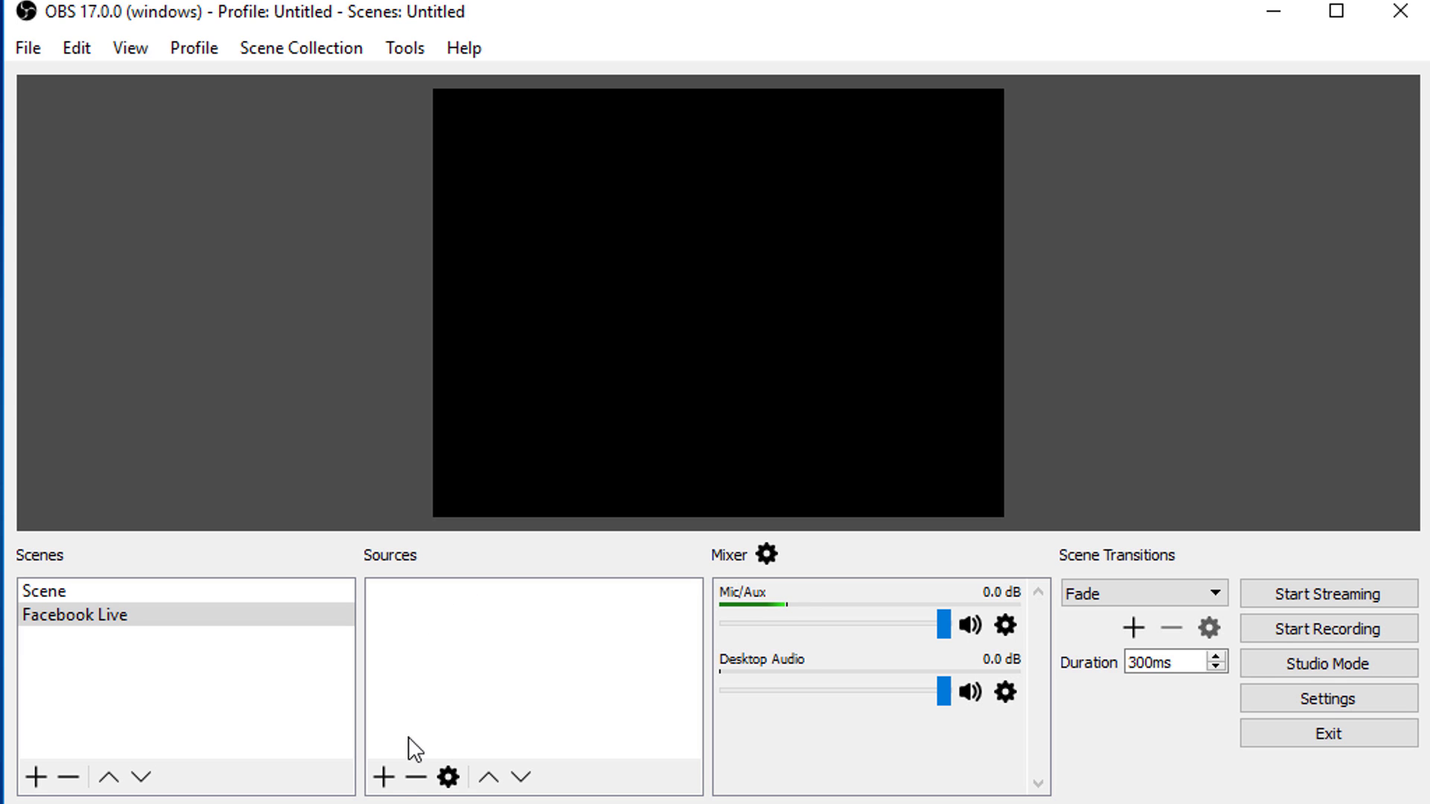
Step: Add a Media Source to the Facebook Live scene using the Desktop video "How to Hide Photos and Videos without any App - YouTube.MP4"
left_click(384, 777)
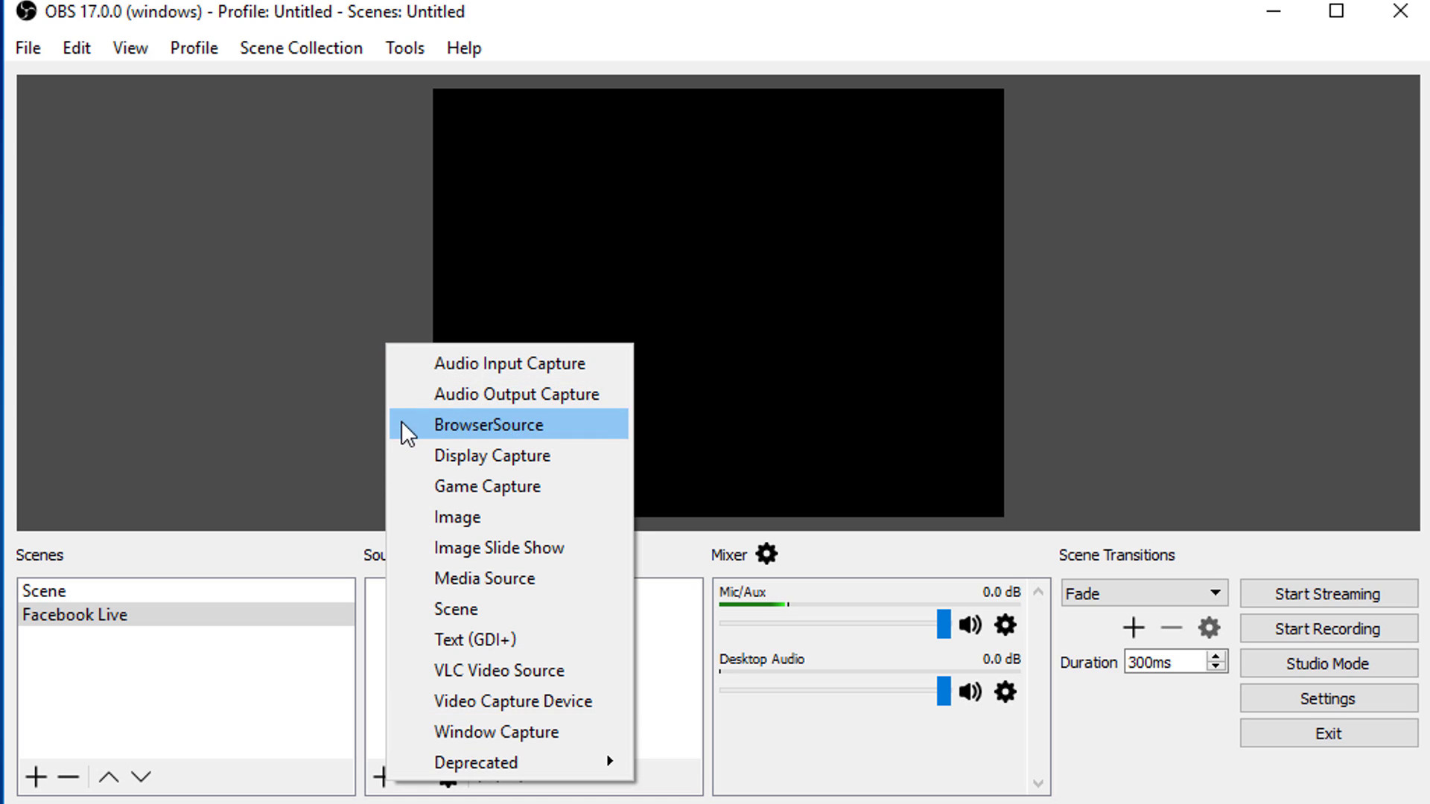
left_click(406, 578)
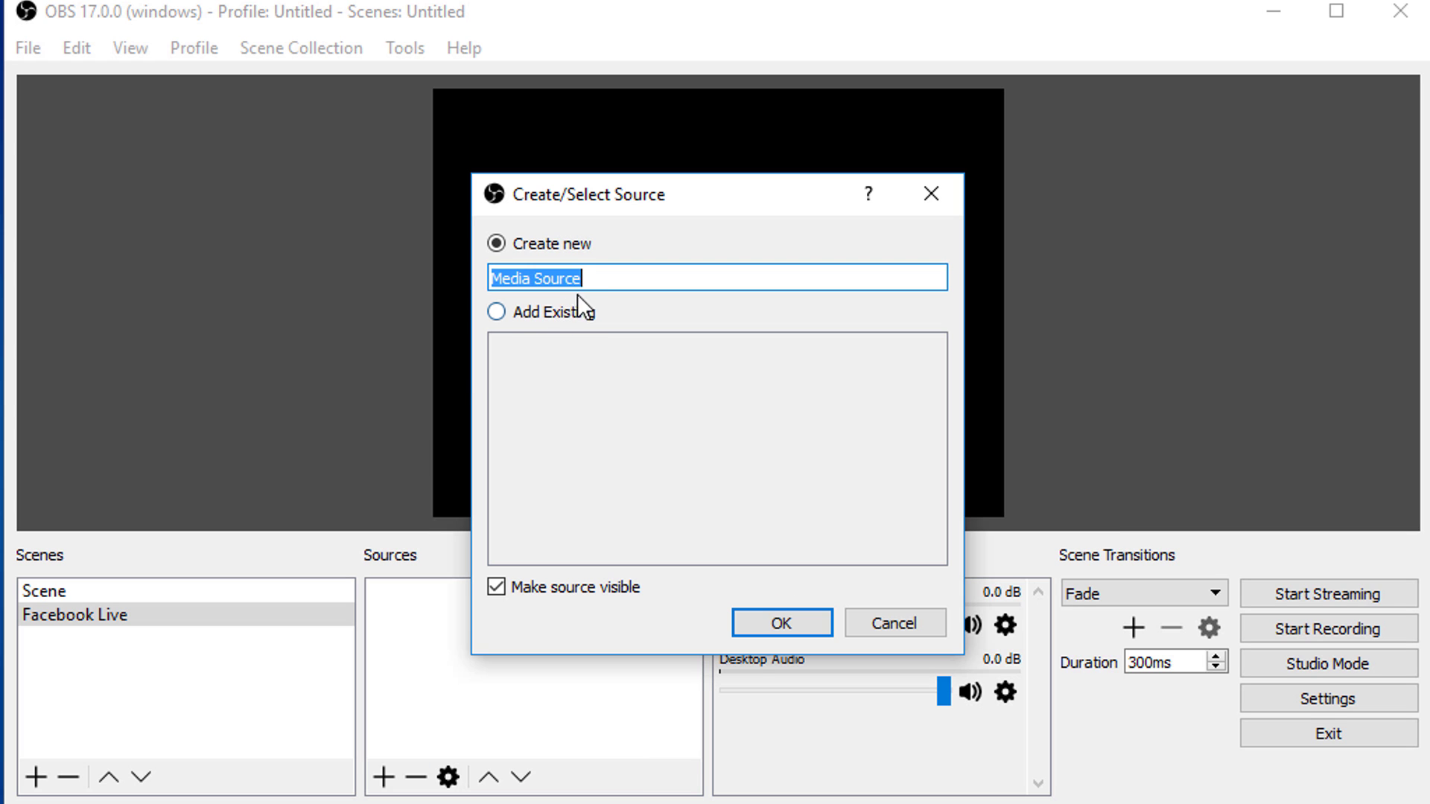
left_click(782, 624)
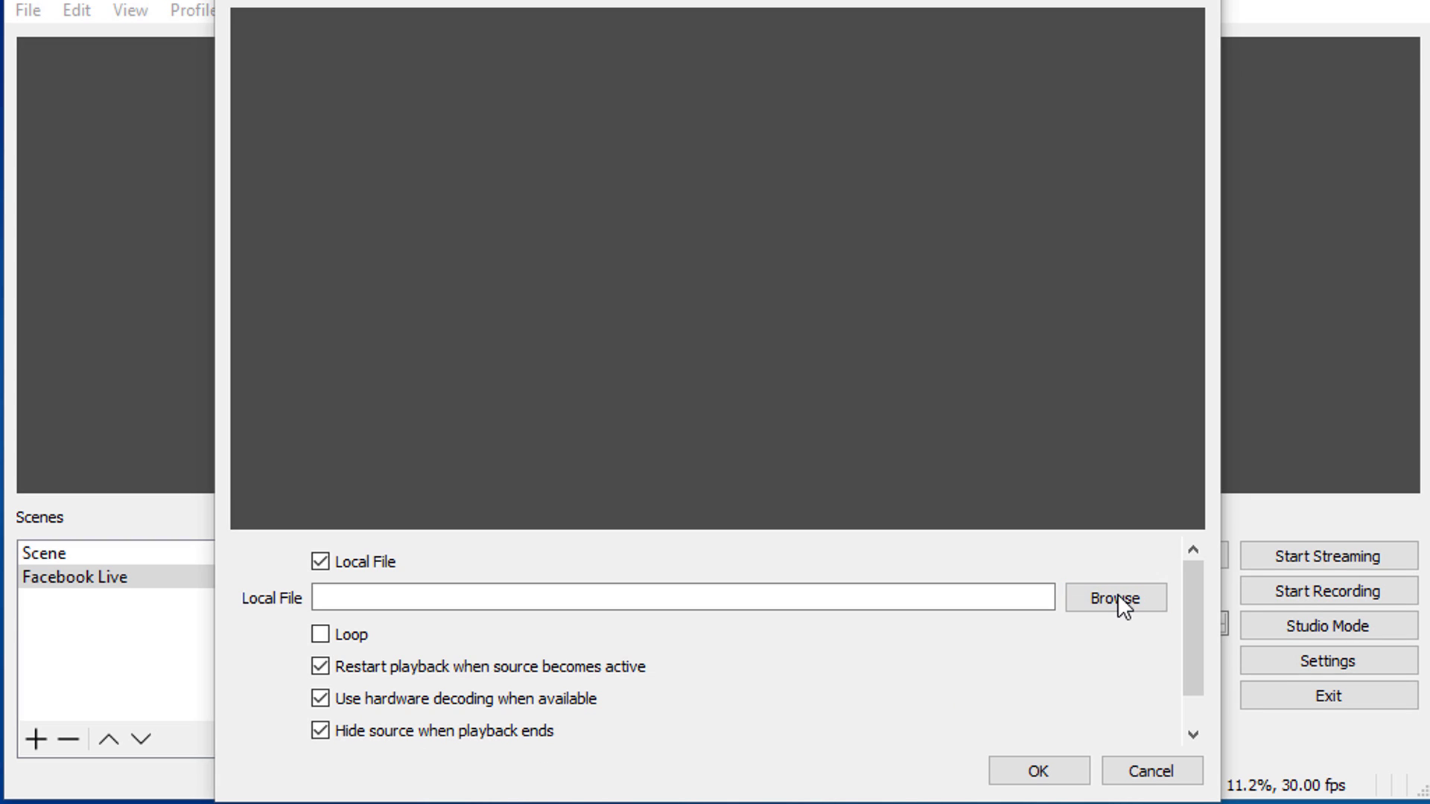
left_click(1115, 599)
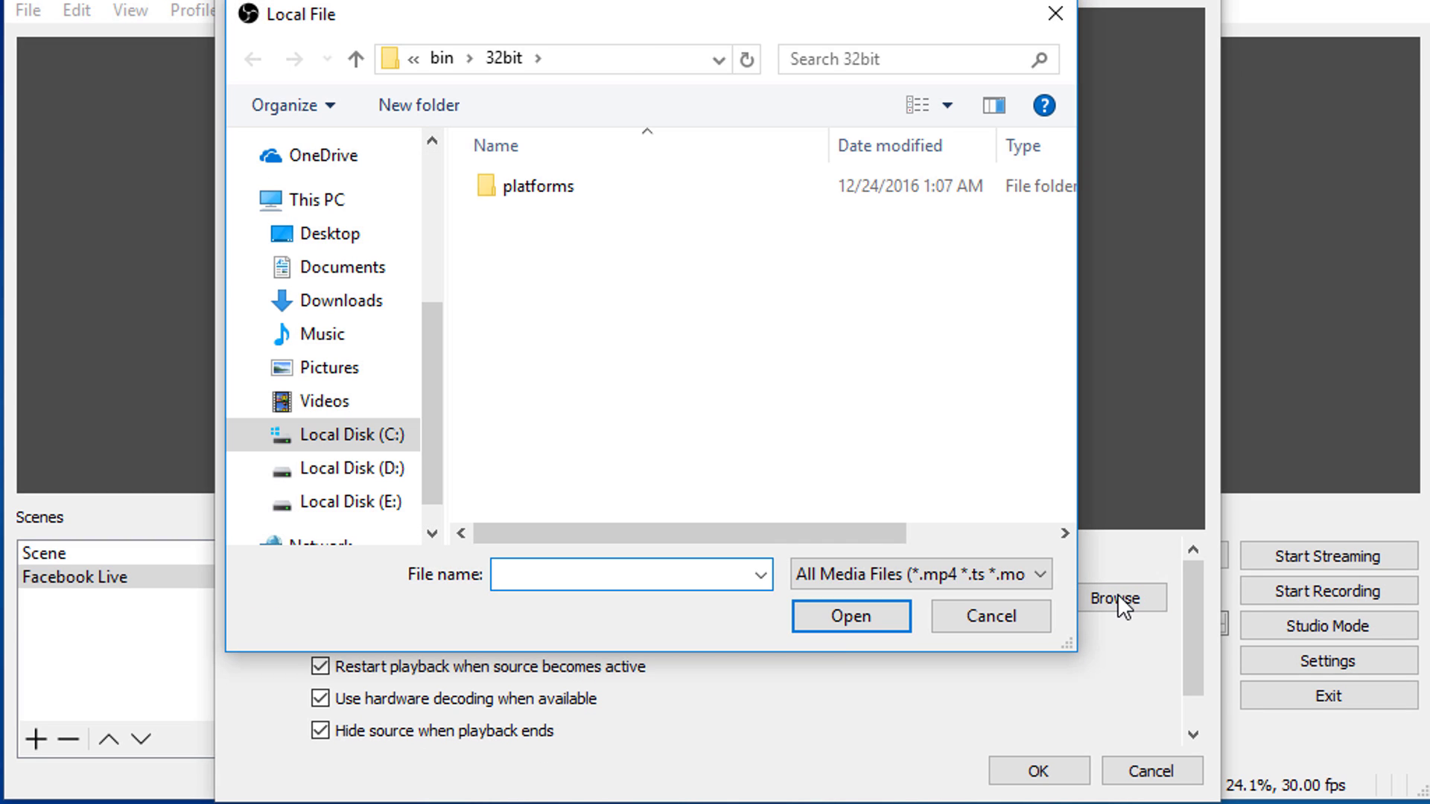
left_click(340, 235)
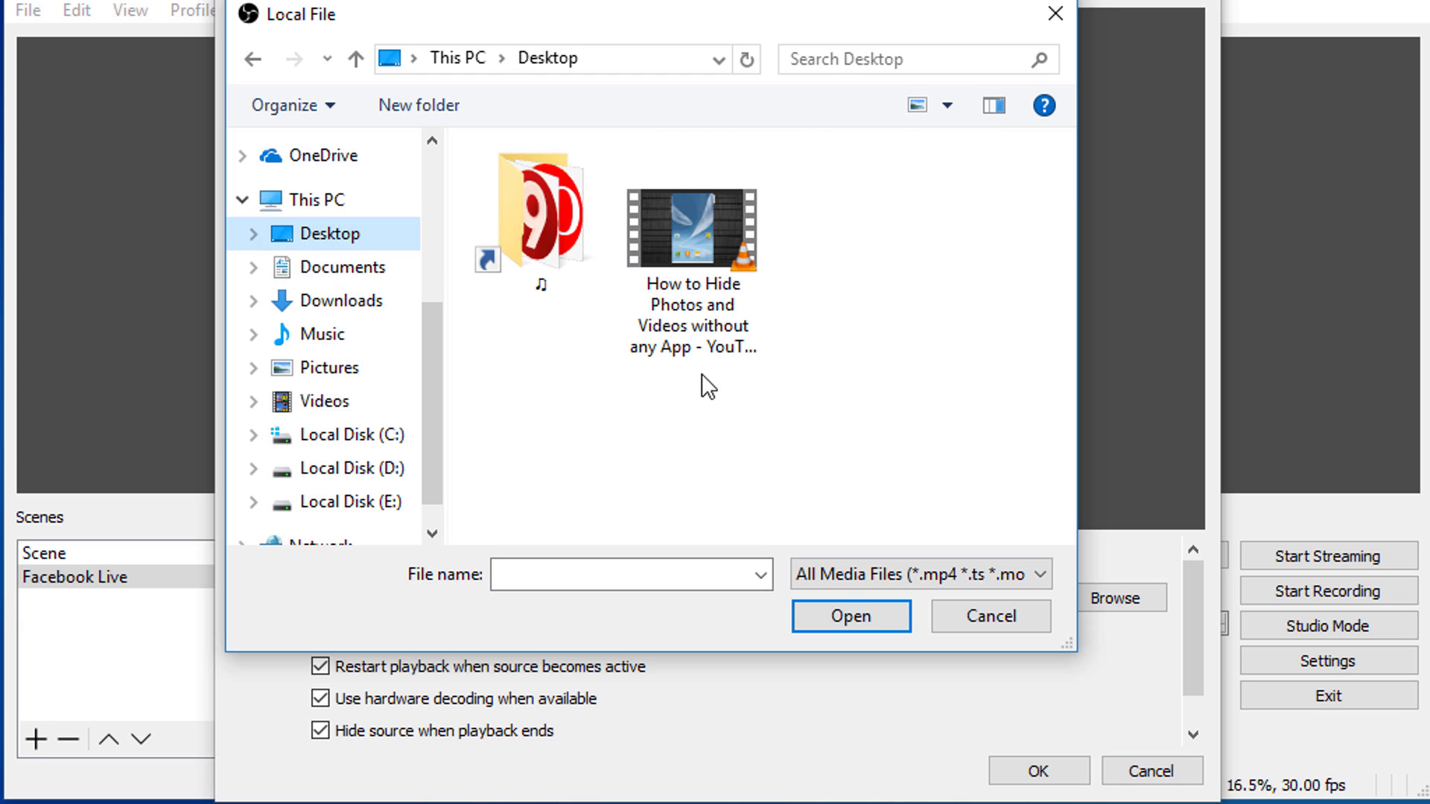
left_click(737, 254)
left_click(858, 617)
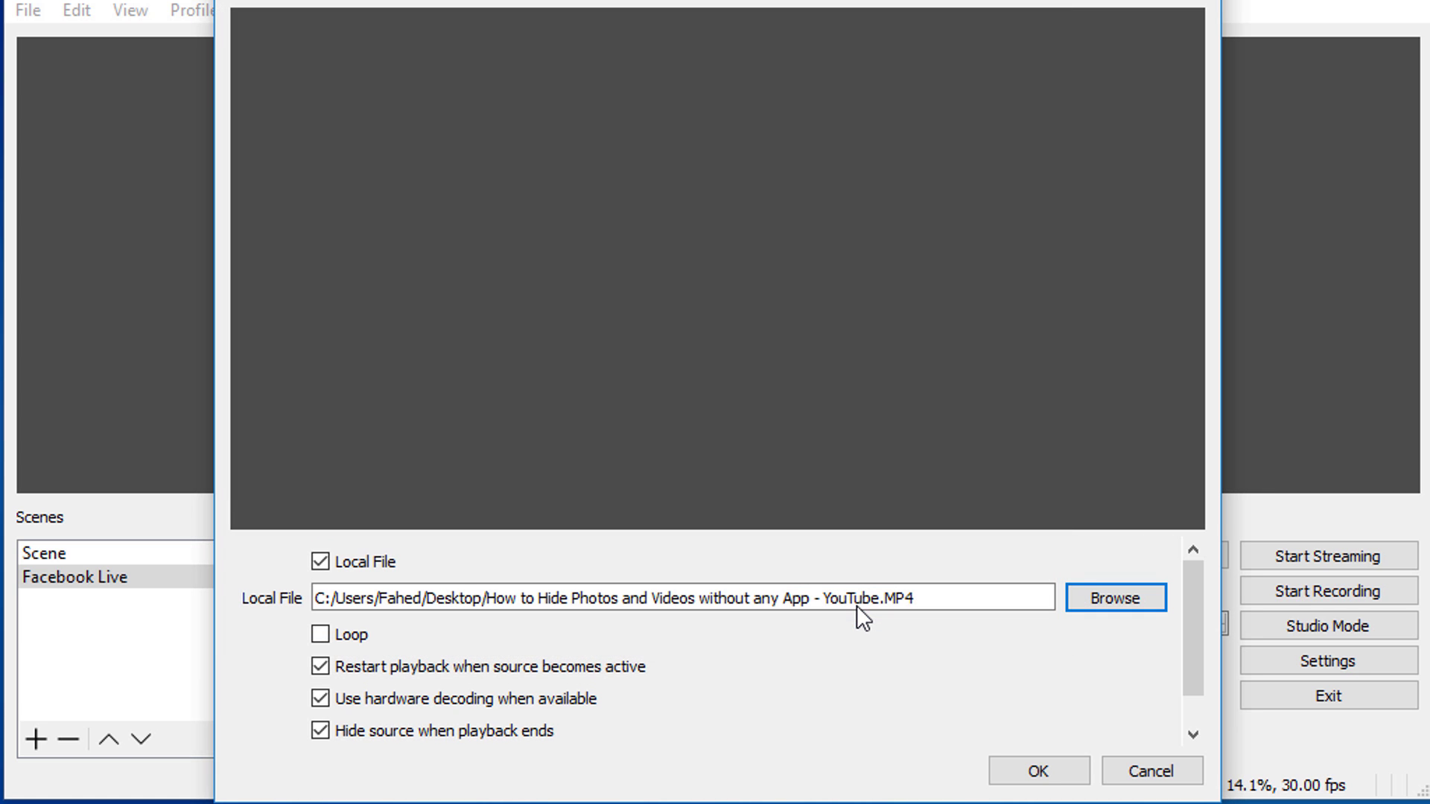
left_click(1011, 769)
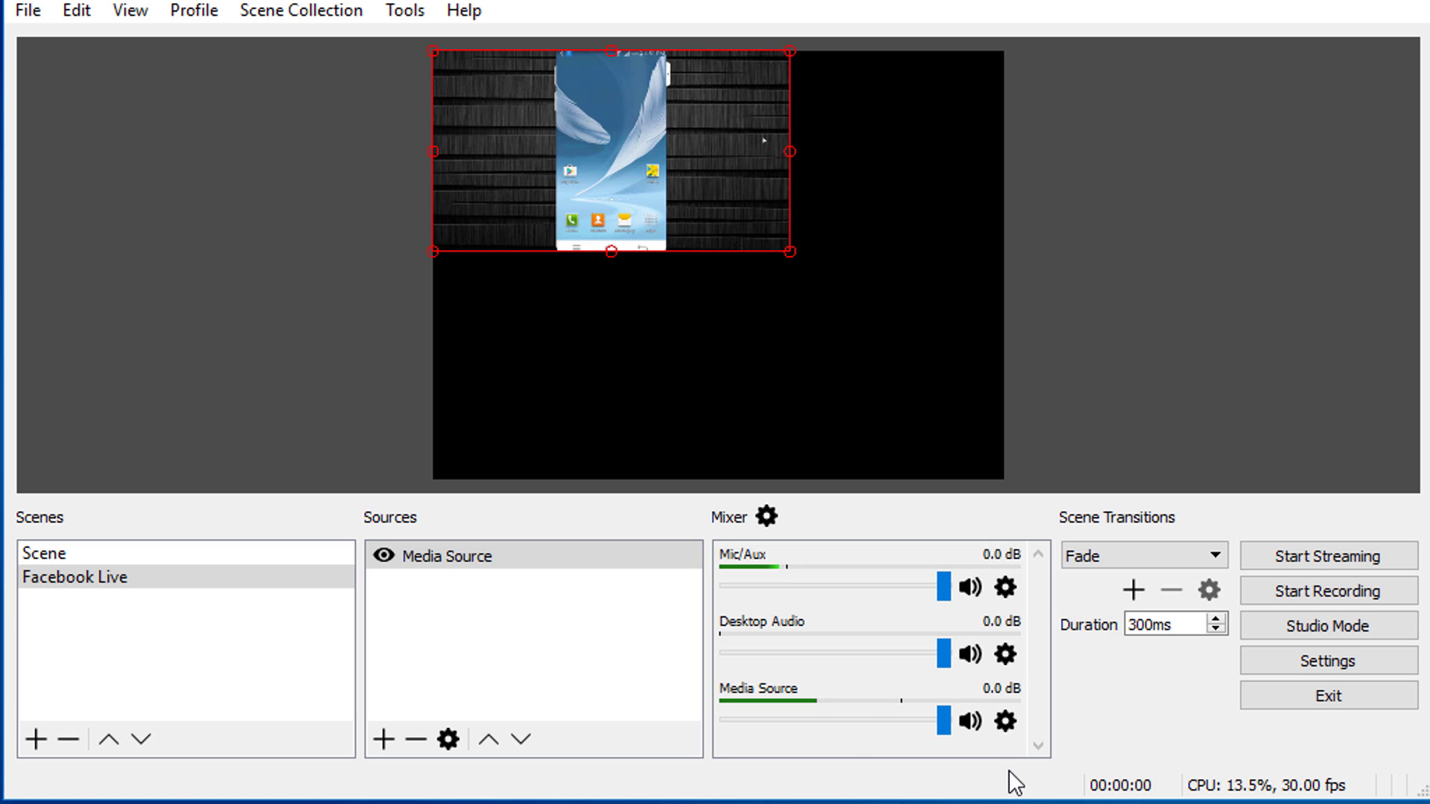
Step: Enlarge the media source to fill the canvas height, centre it over the black area, and deselect it
left_click_drag(788, 253, 898, 476)
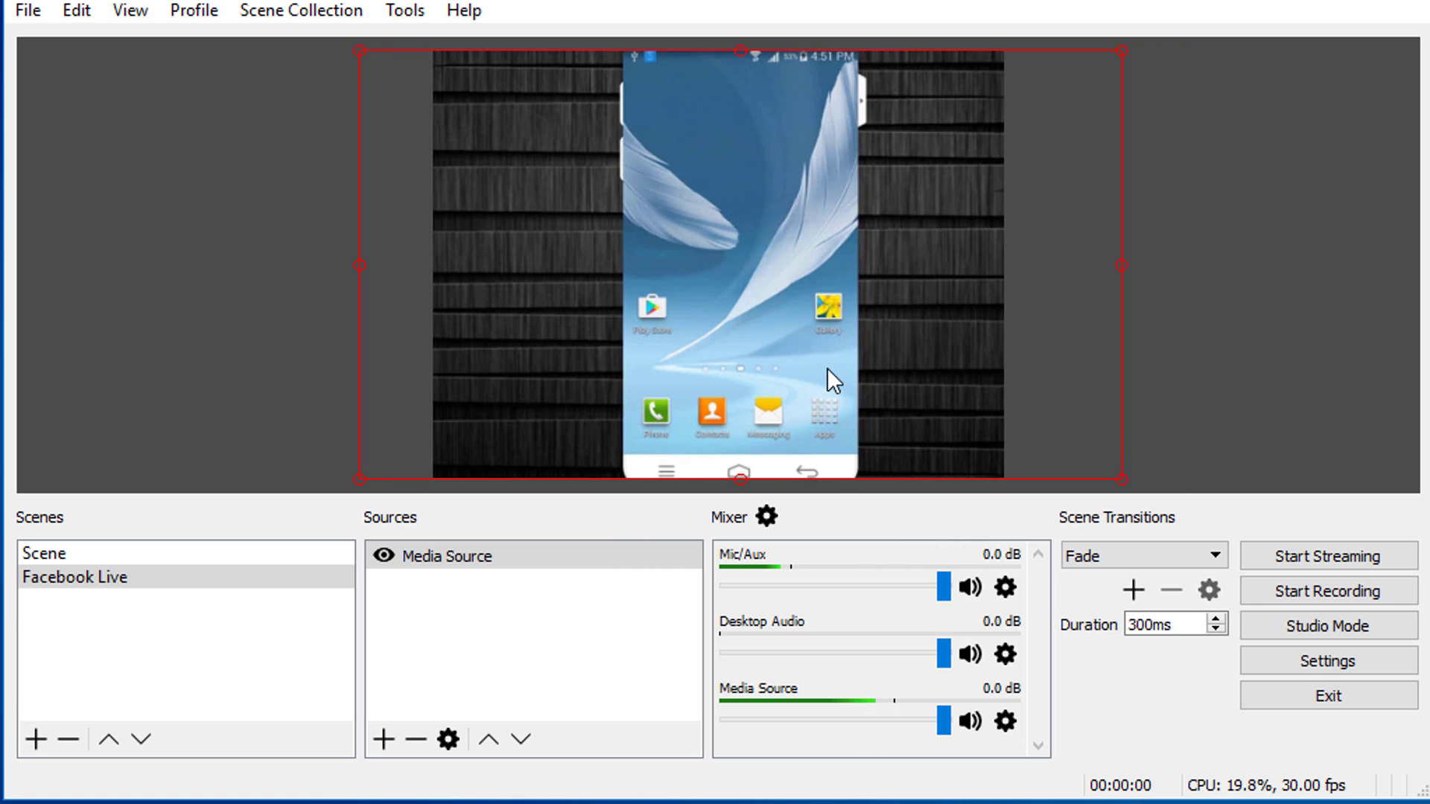
left_click(1128, 451)
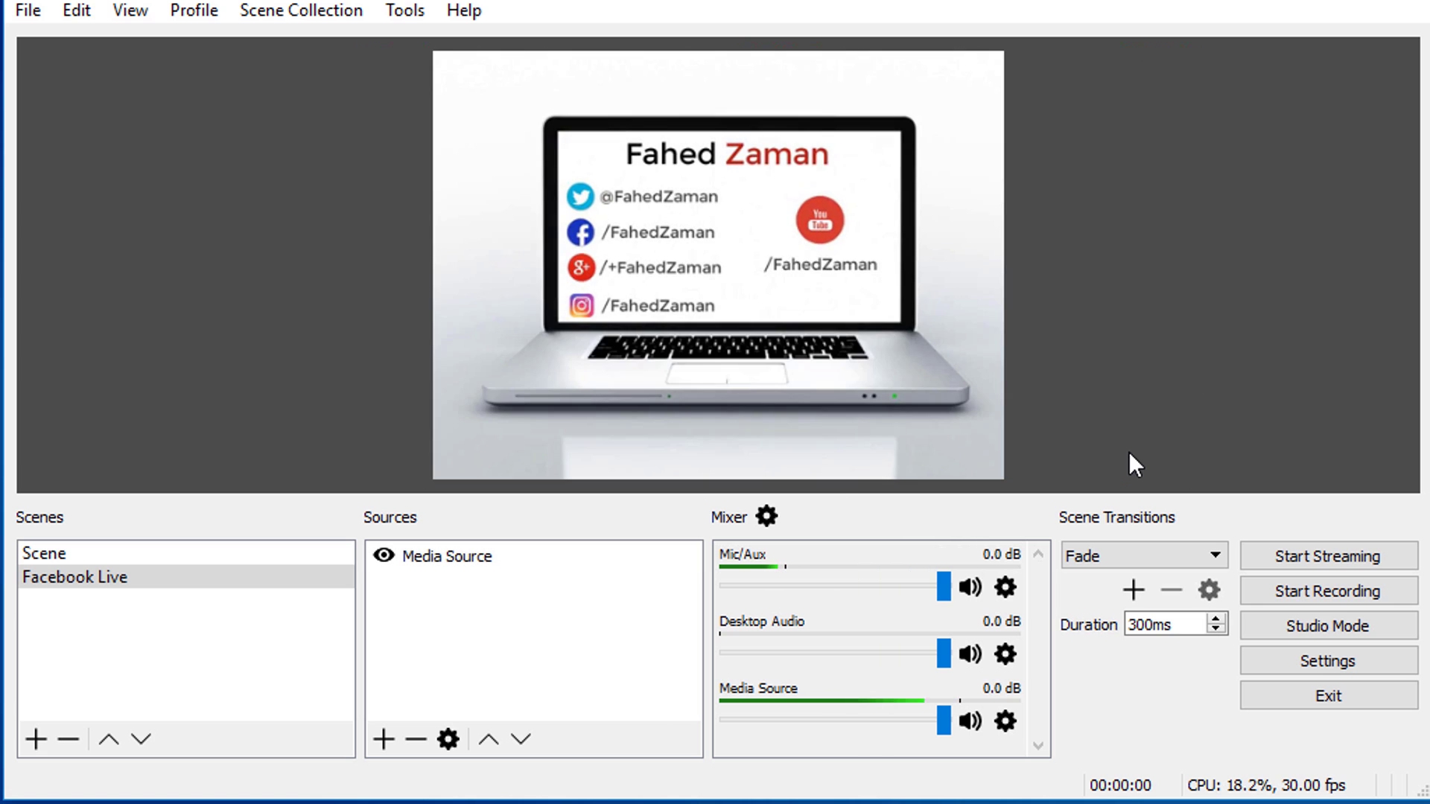
Step: Mute the Mic/Aux audio and start streaming to Facebook Live
left_click(970, 587)
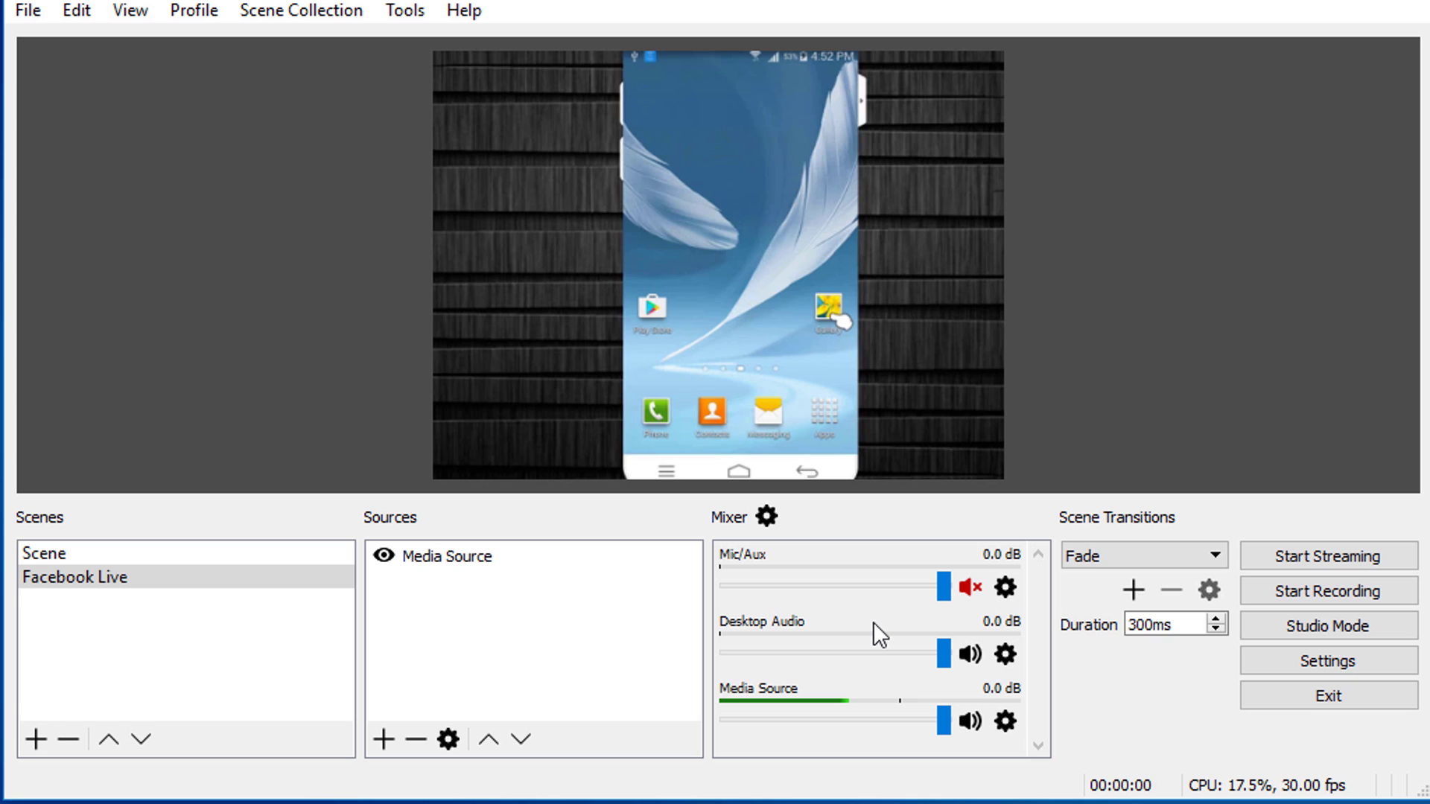
left_click(1268, 568)
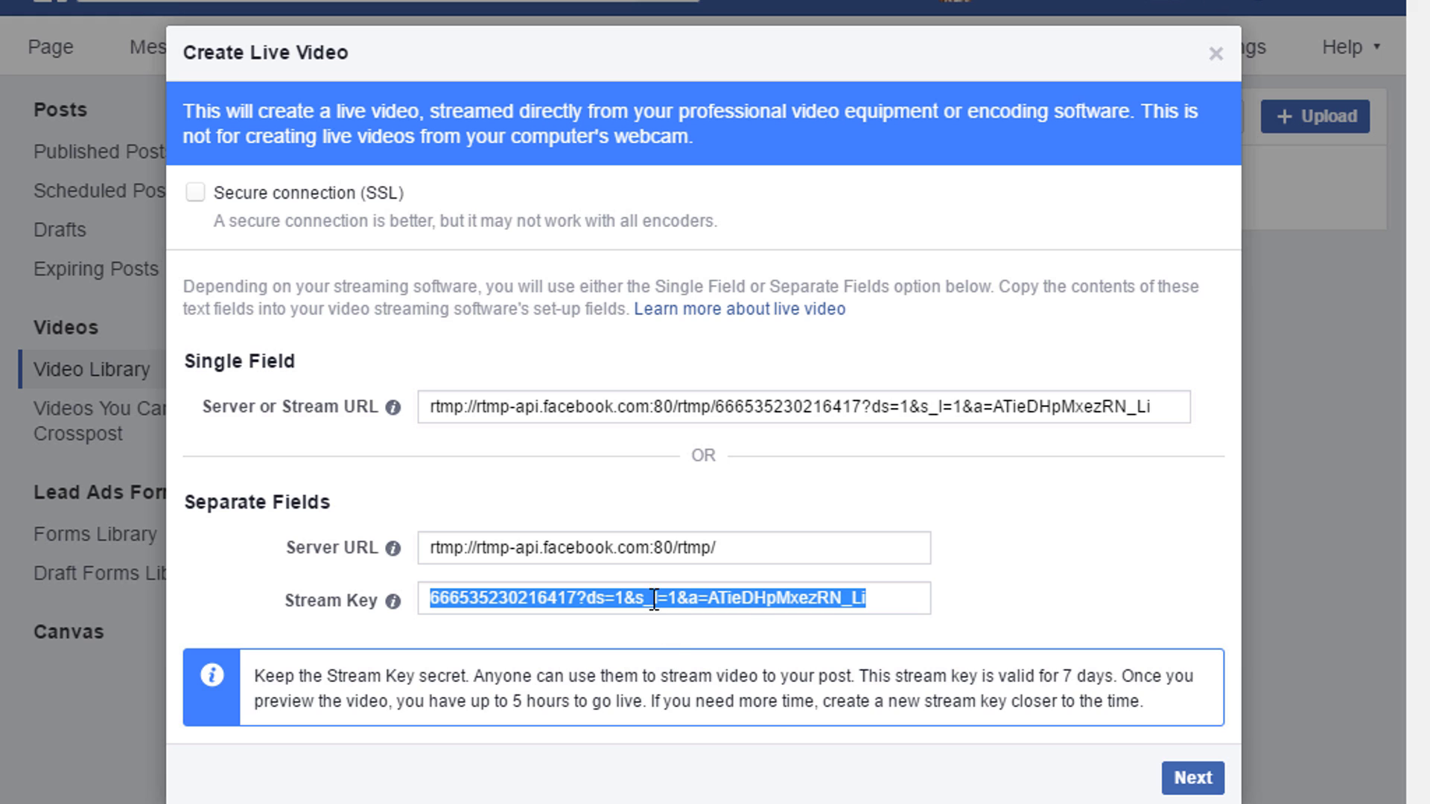
Step: Proceed to the live post details, enter "Live" as the post text, and go live once the video preview is ready
left_click(1211, 780)
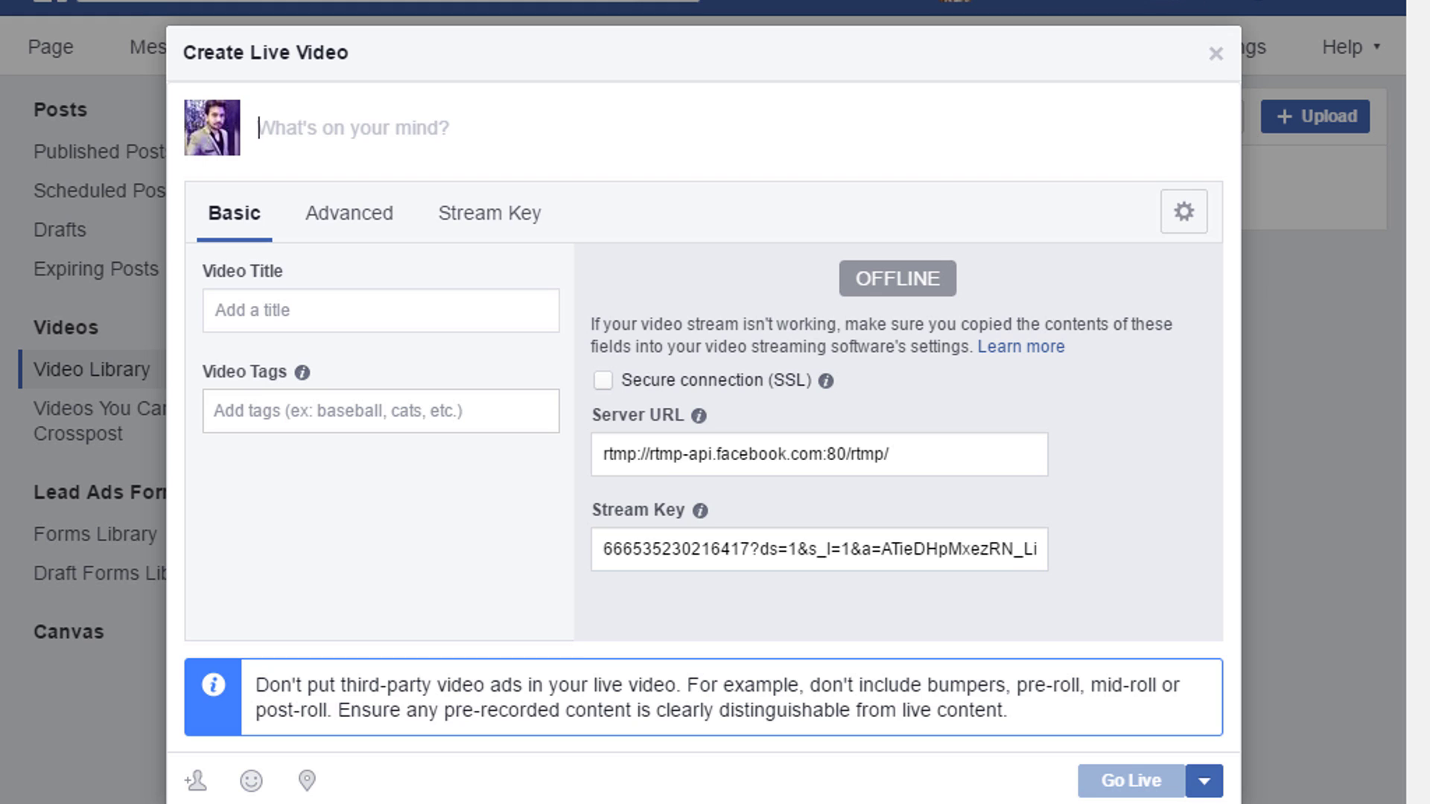
type("Live")
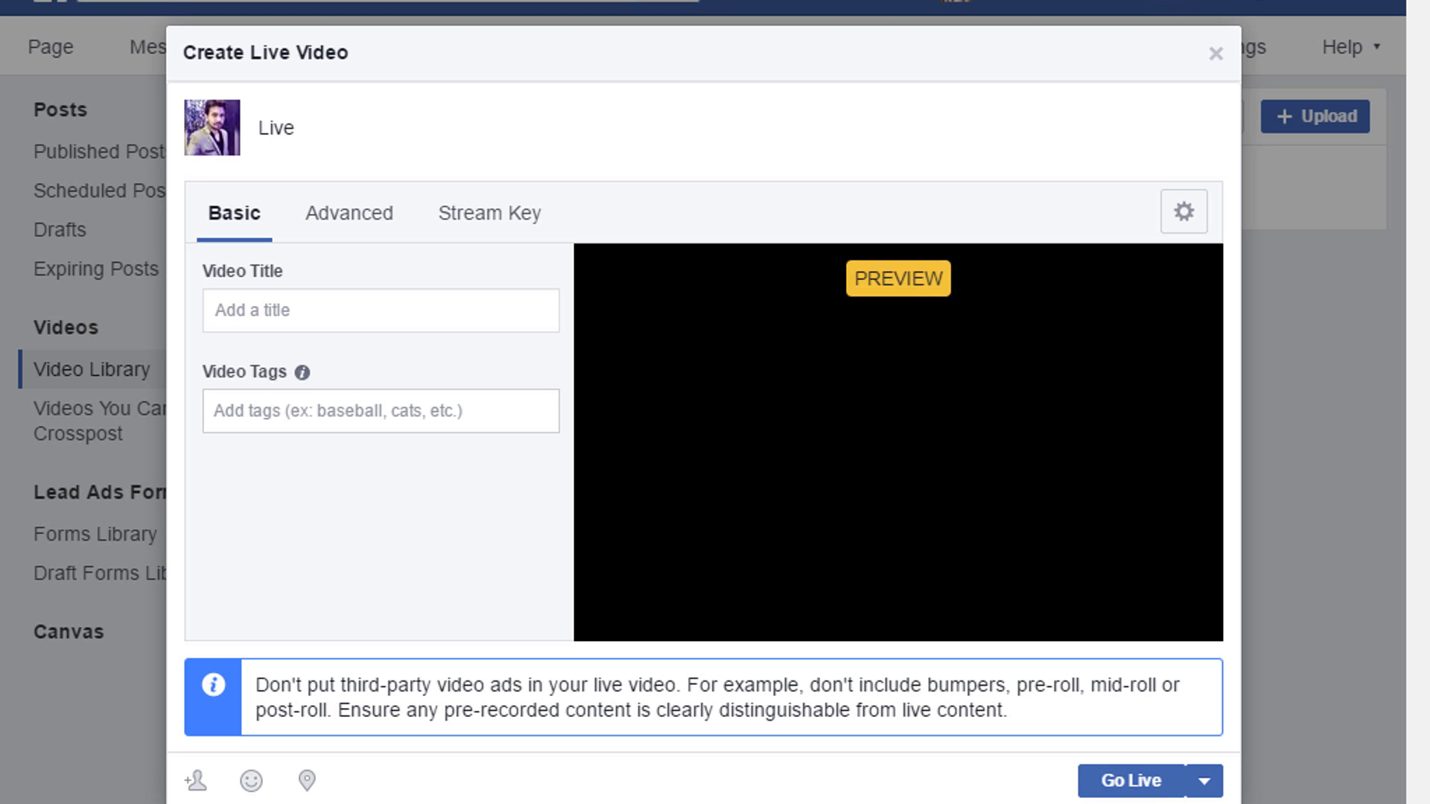
left_click(1105, 782)
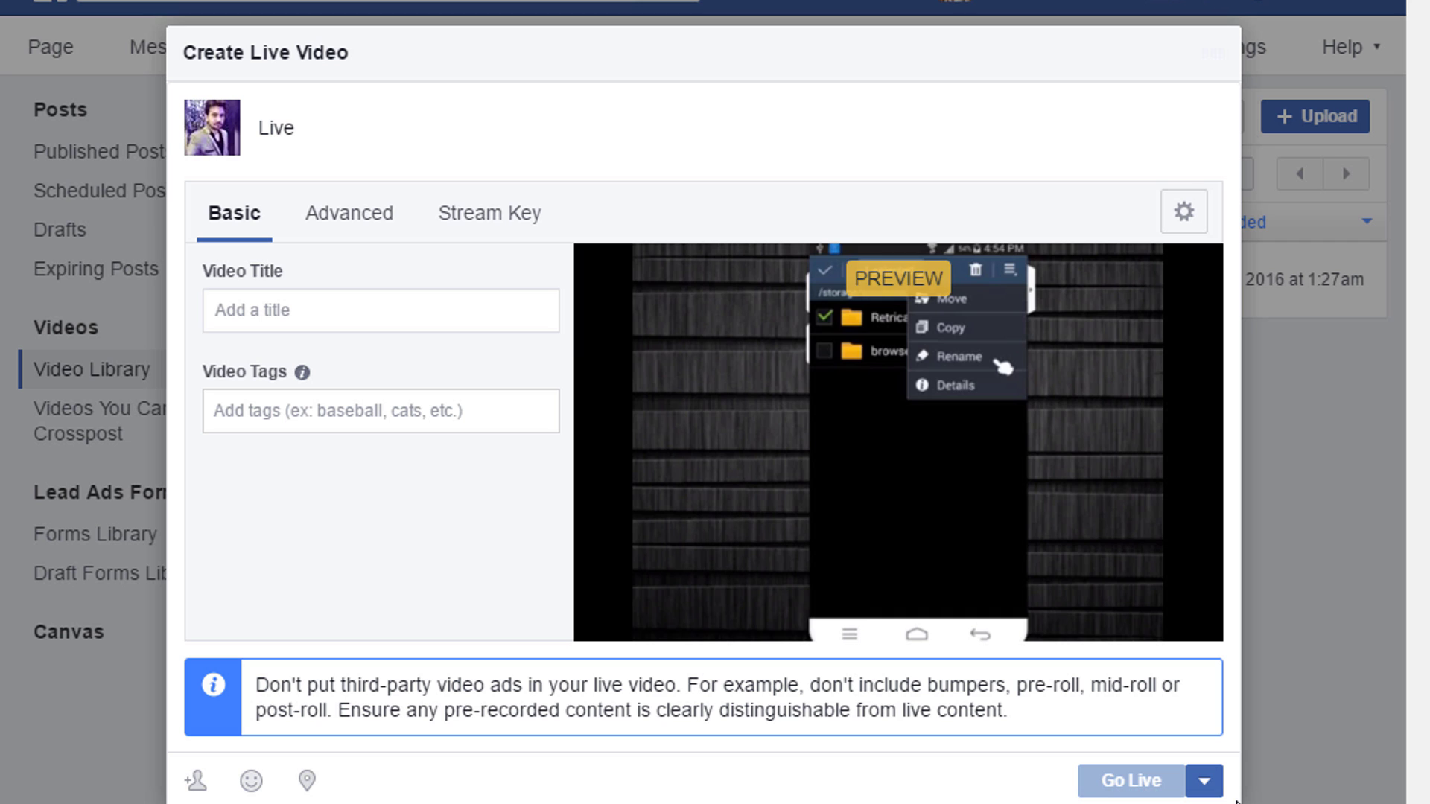
left_click(1131, 780)
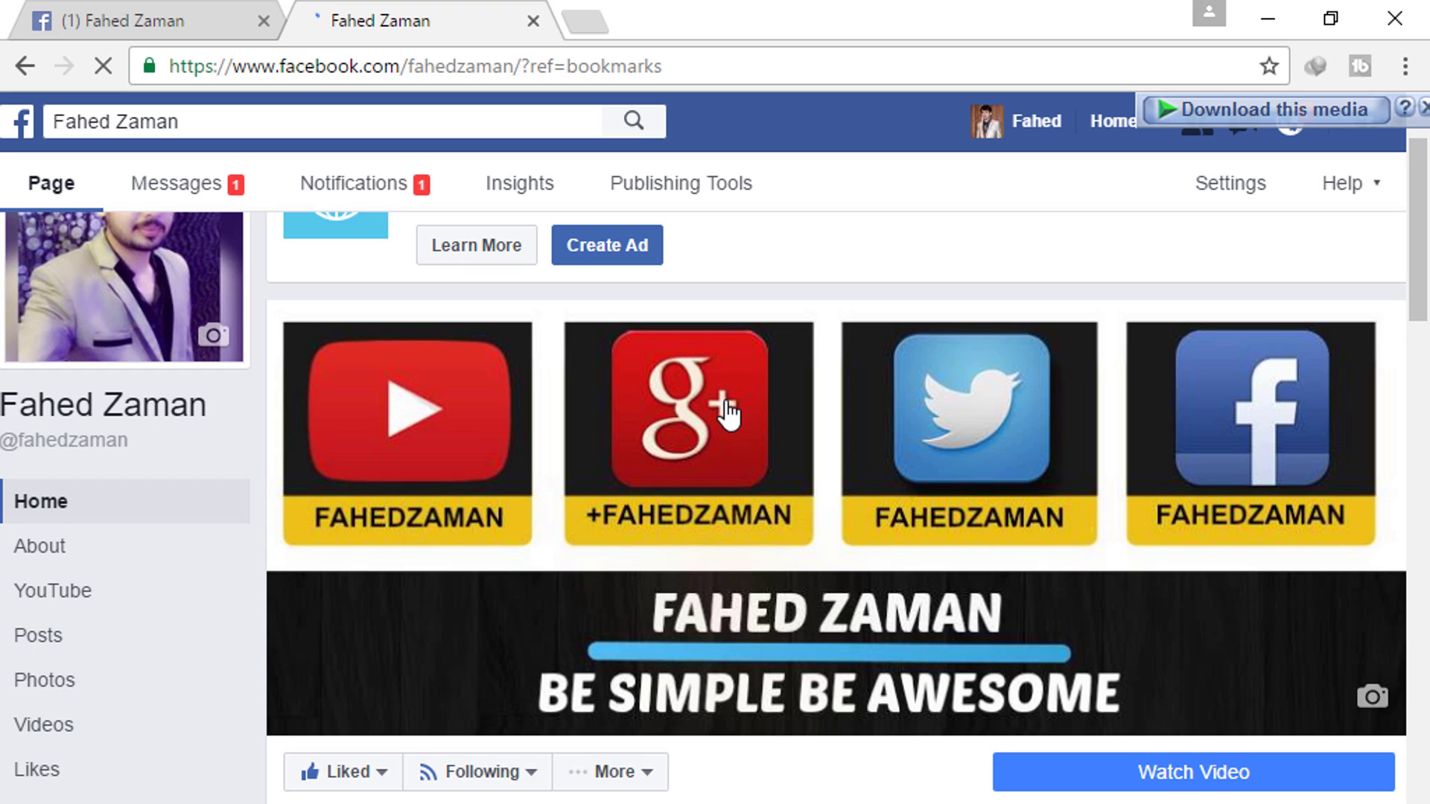
Step: Look through the Facebook page's posts for the new live video
scroll(728, 408, "down", 3)
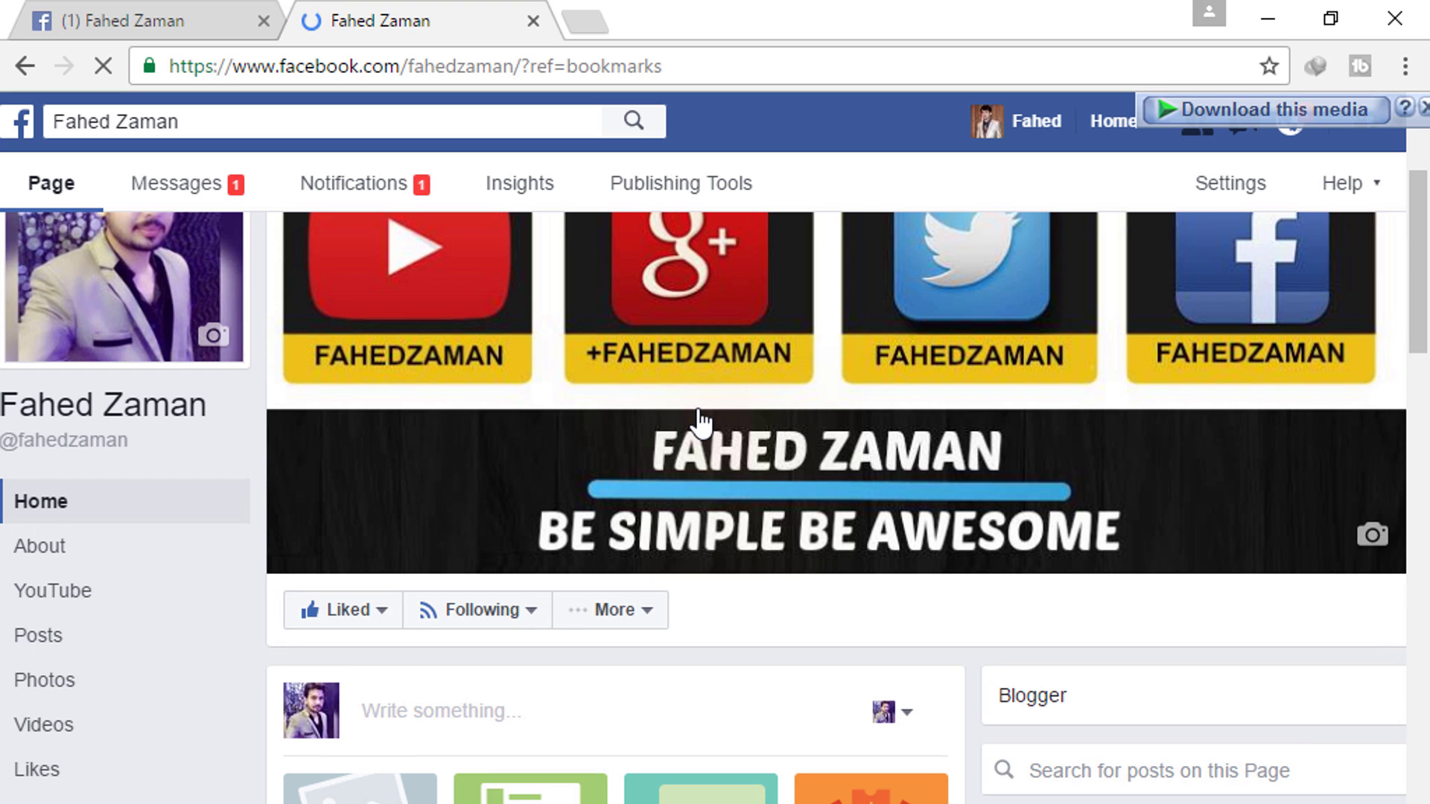
scroll(655, 617, "down", 7)
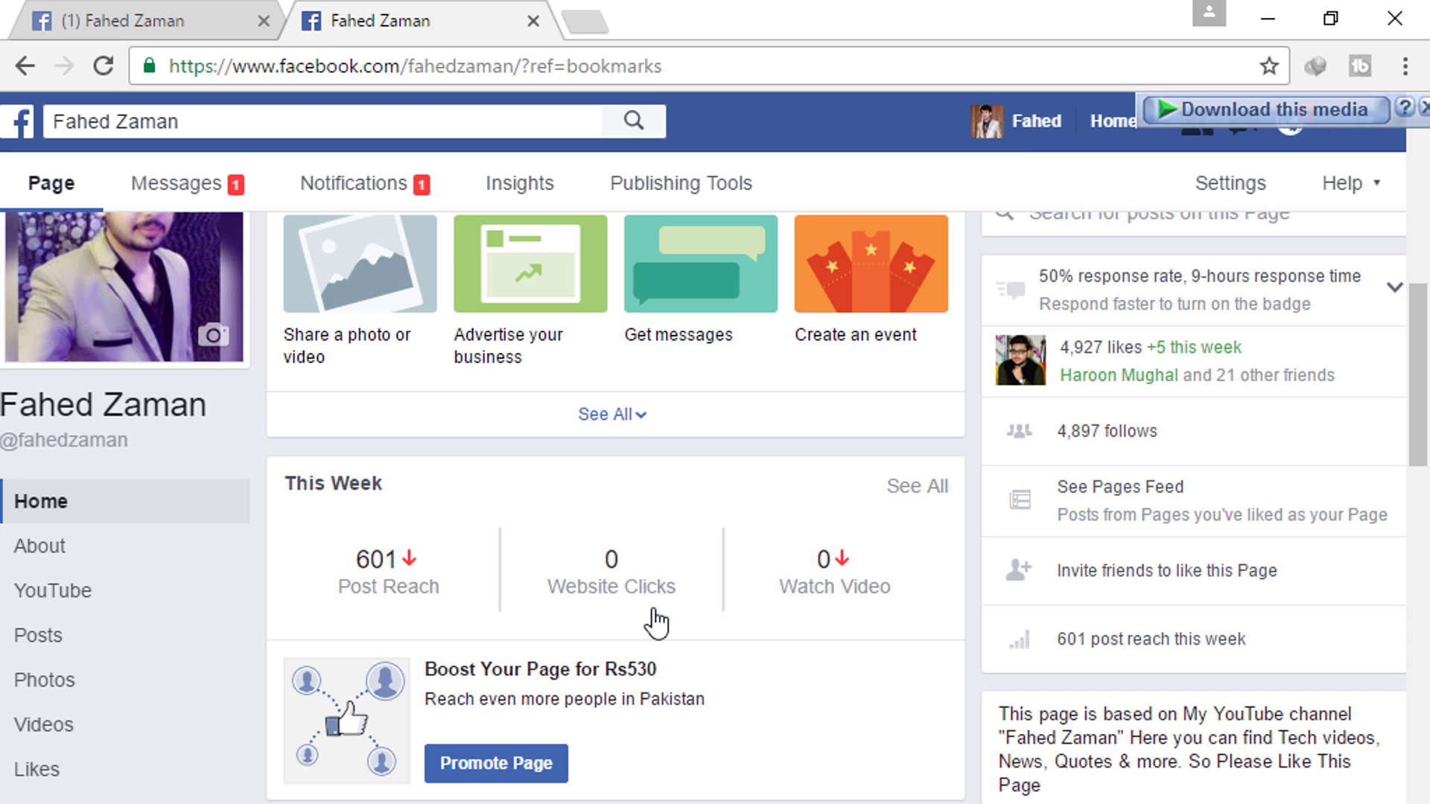
scroll(656, 607, "down", 5)
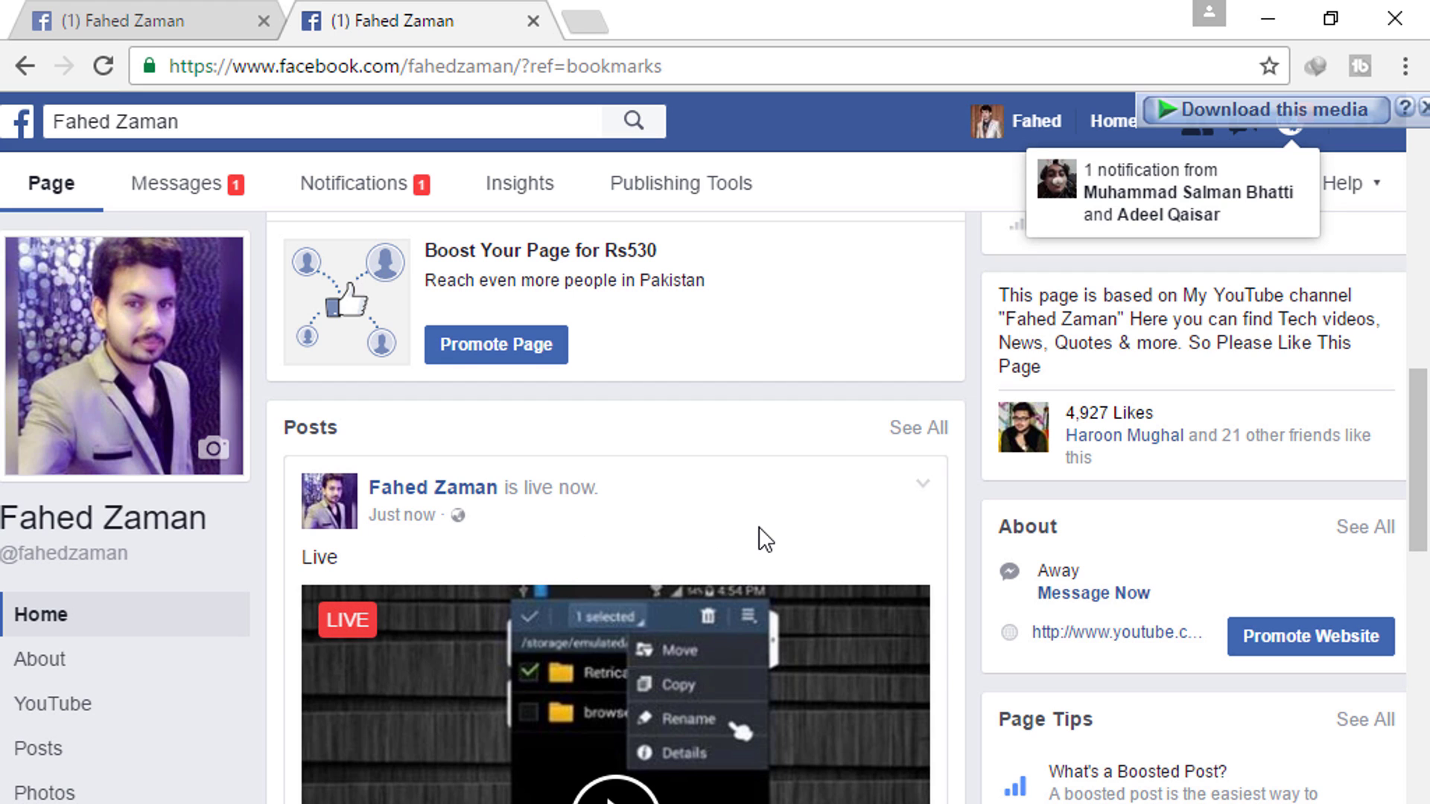
scroll(760, 533, "down", 2)
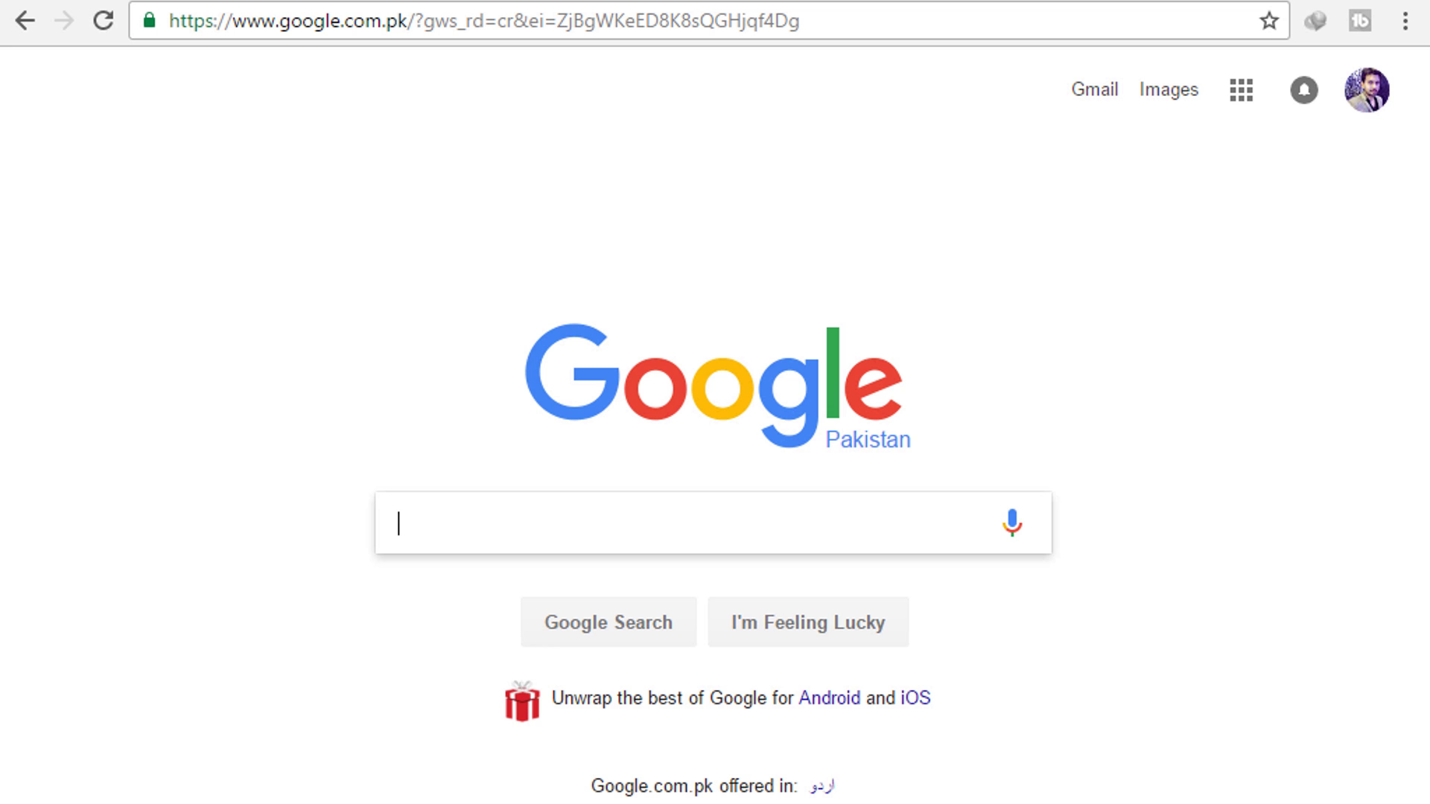
Step: Search Google for iag.me/socialmedia/broadcast-computer-facebook-live/ and open the result "Facebook Live: How to Broadcast from your Computer"
type("iag.me")
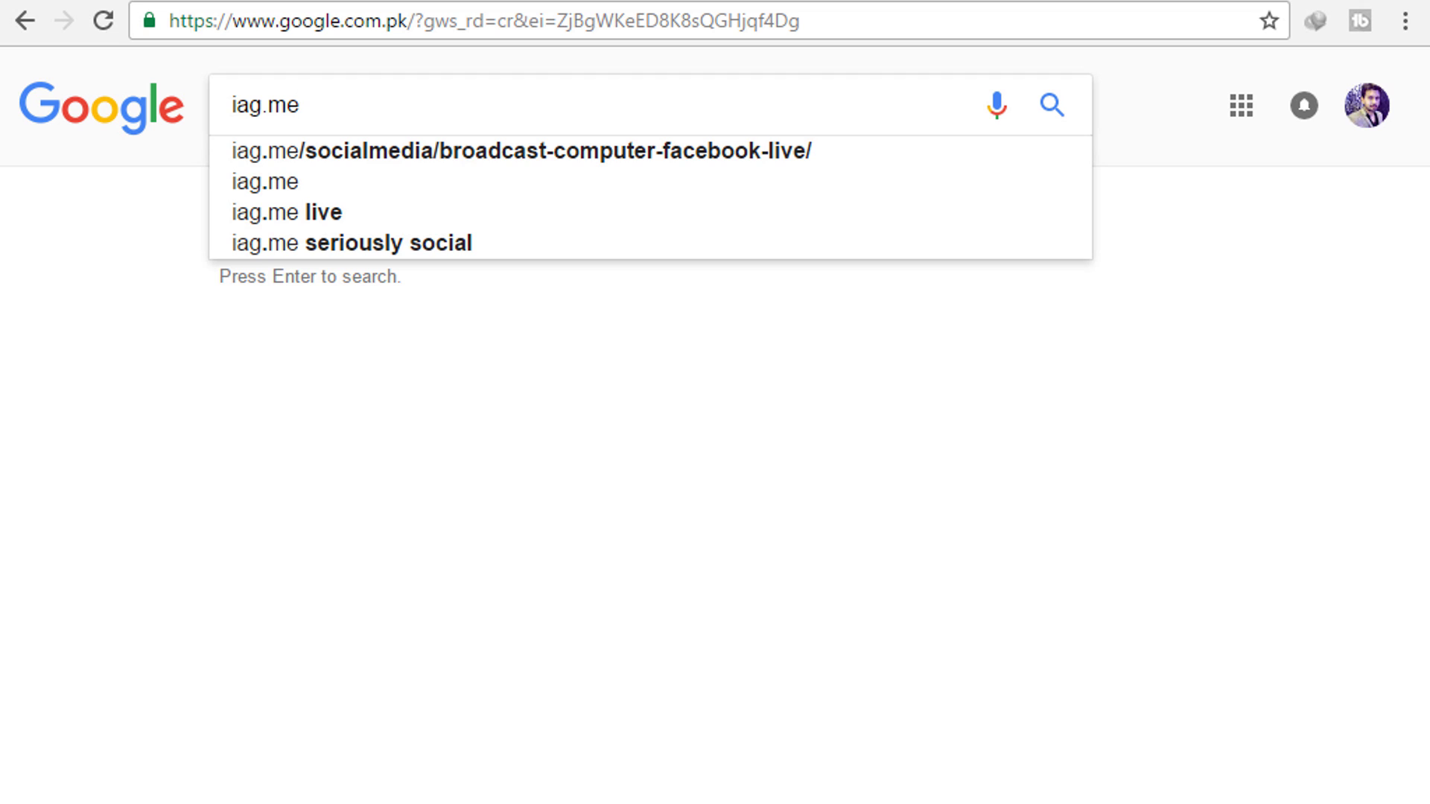
left_click(477, 159)
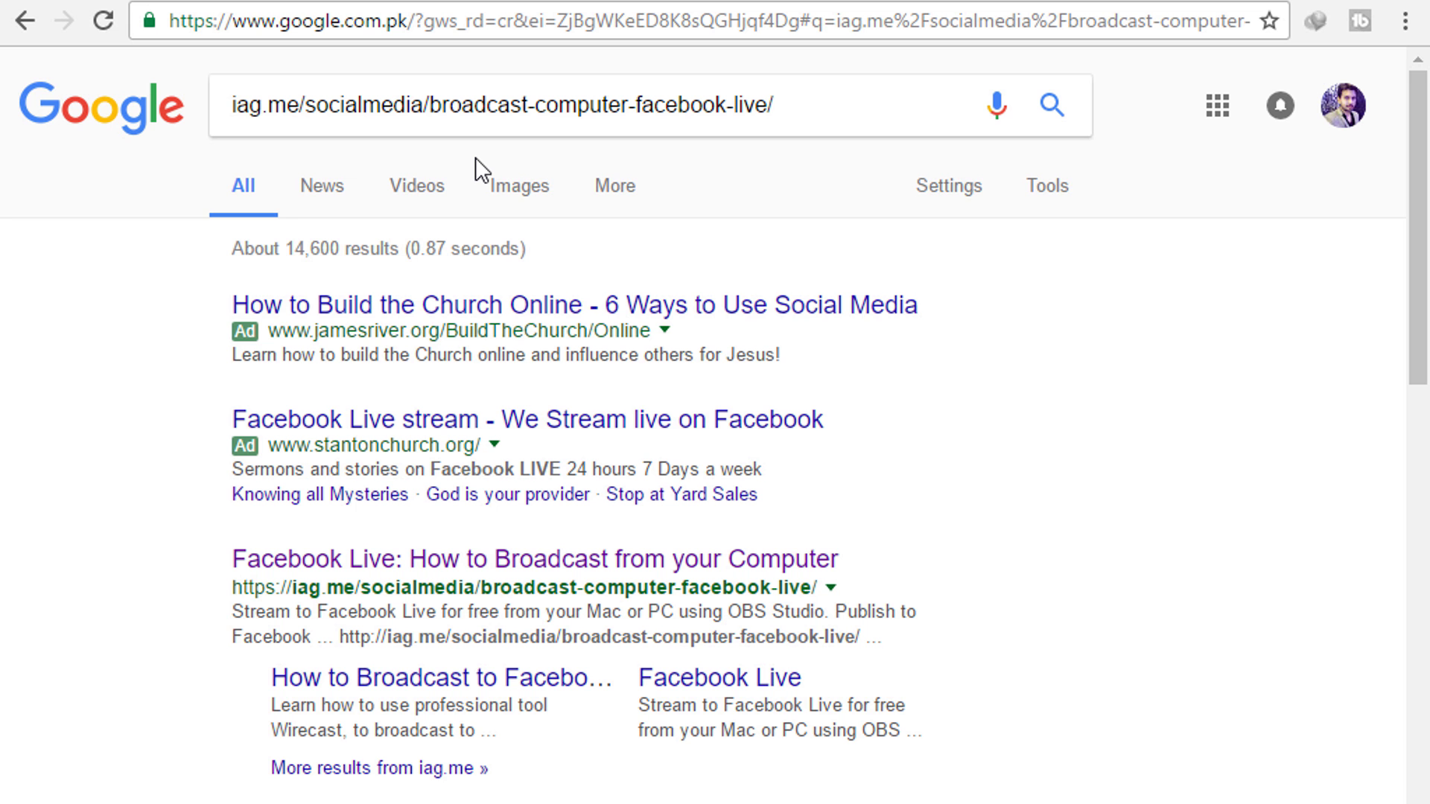
left_click(574, 566)
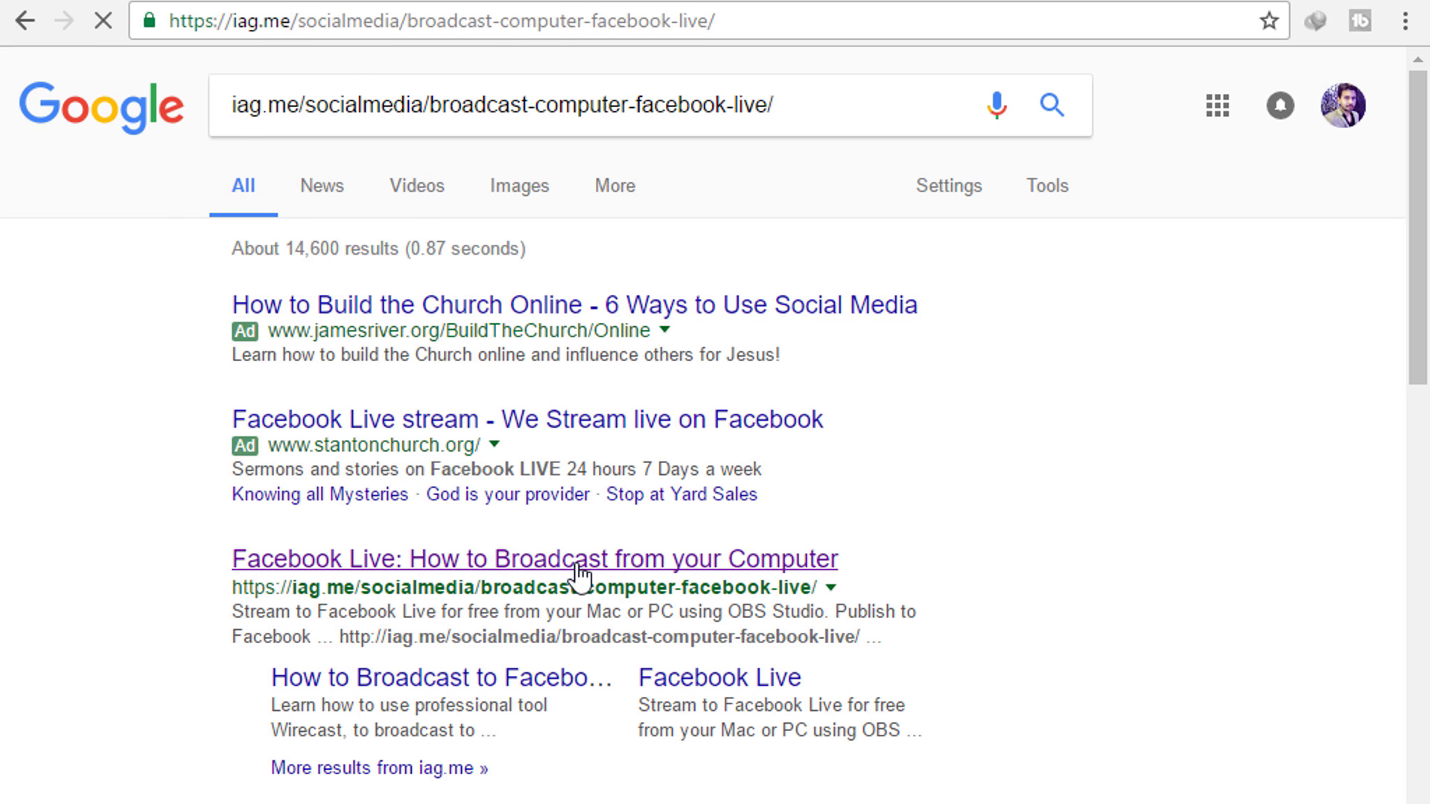
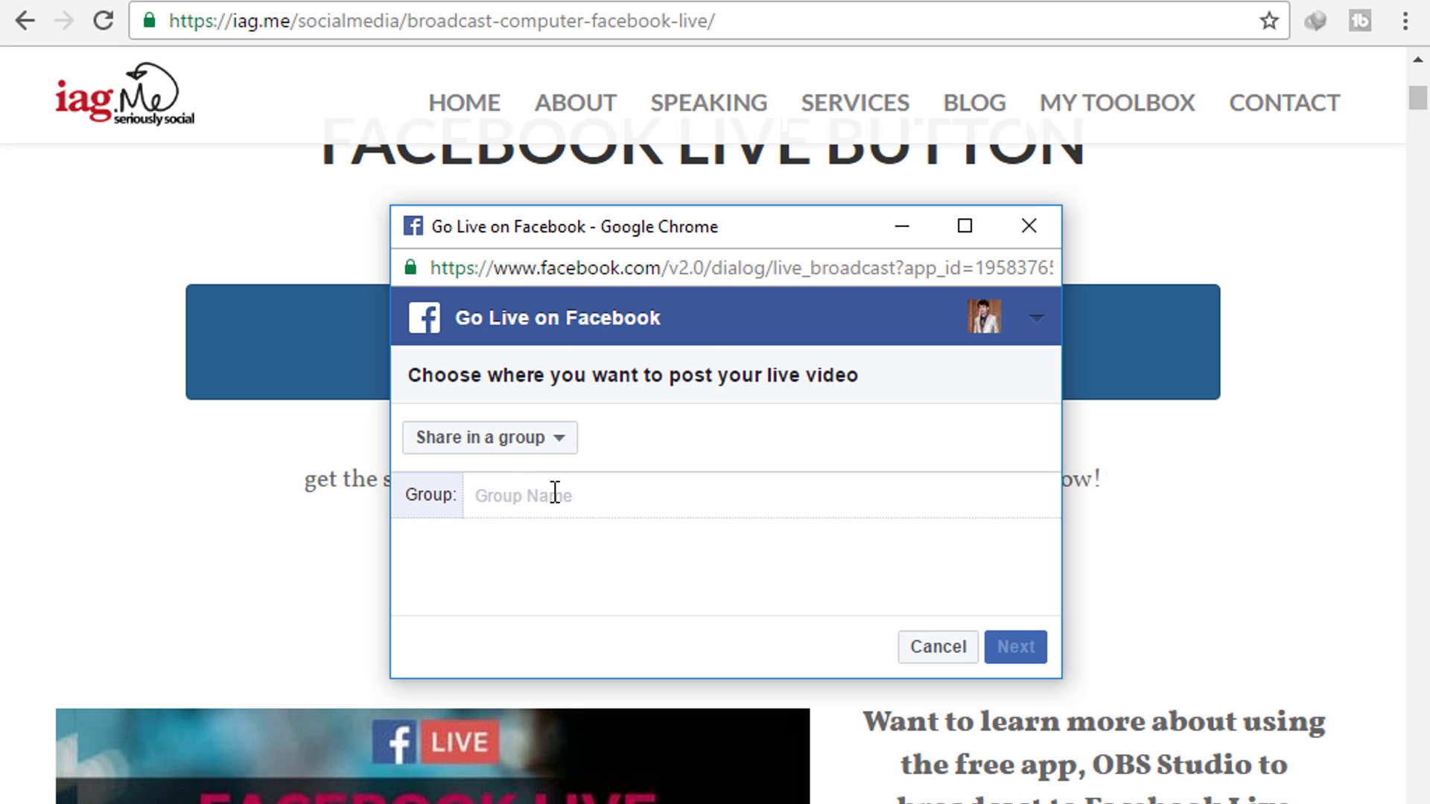
Step: Clear the group name, set the live video to "Share on your own Timeline", and proceed
type("s")
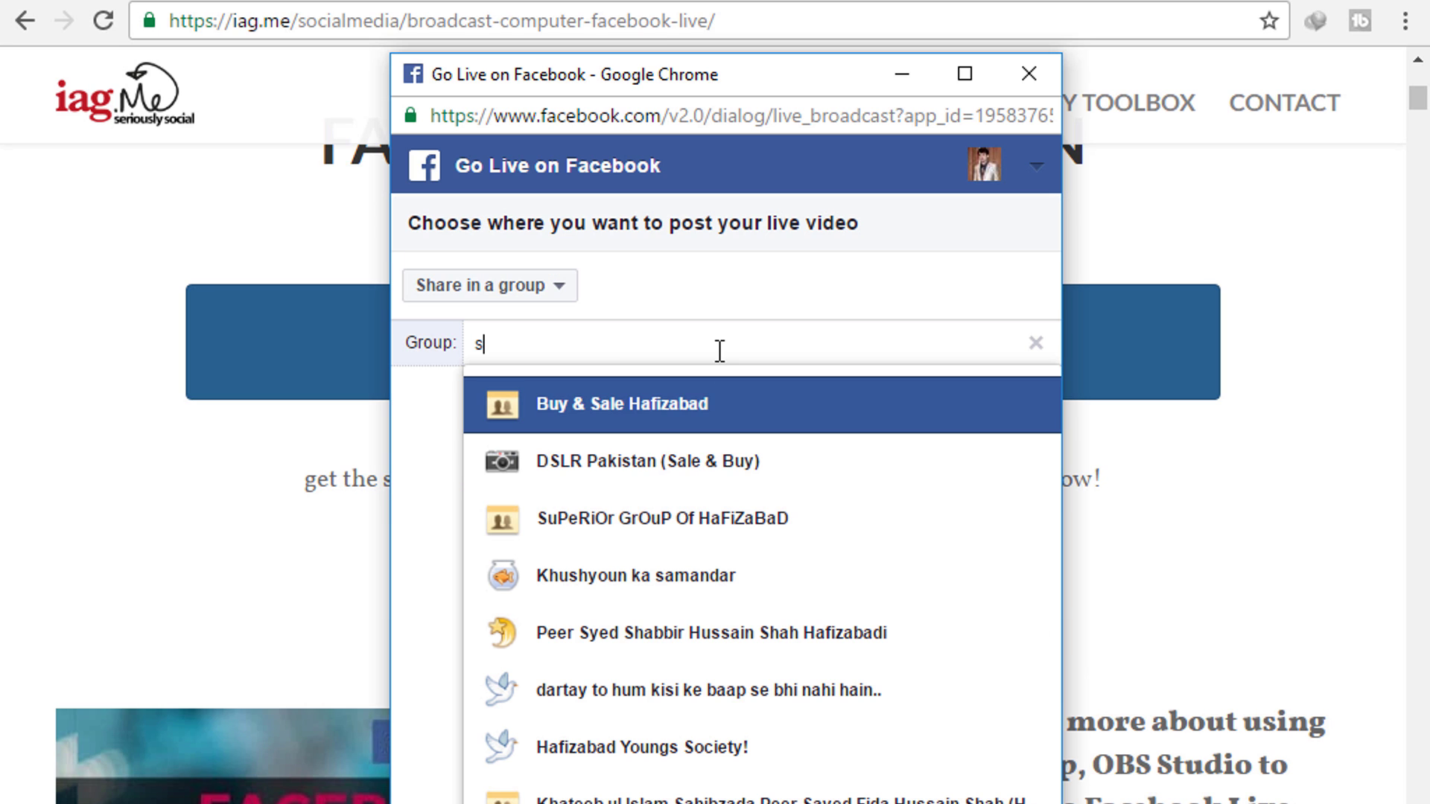
key("BackSpace")
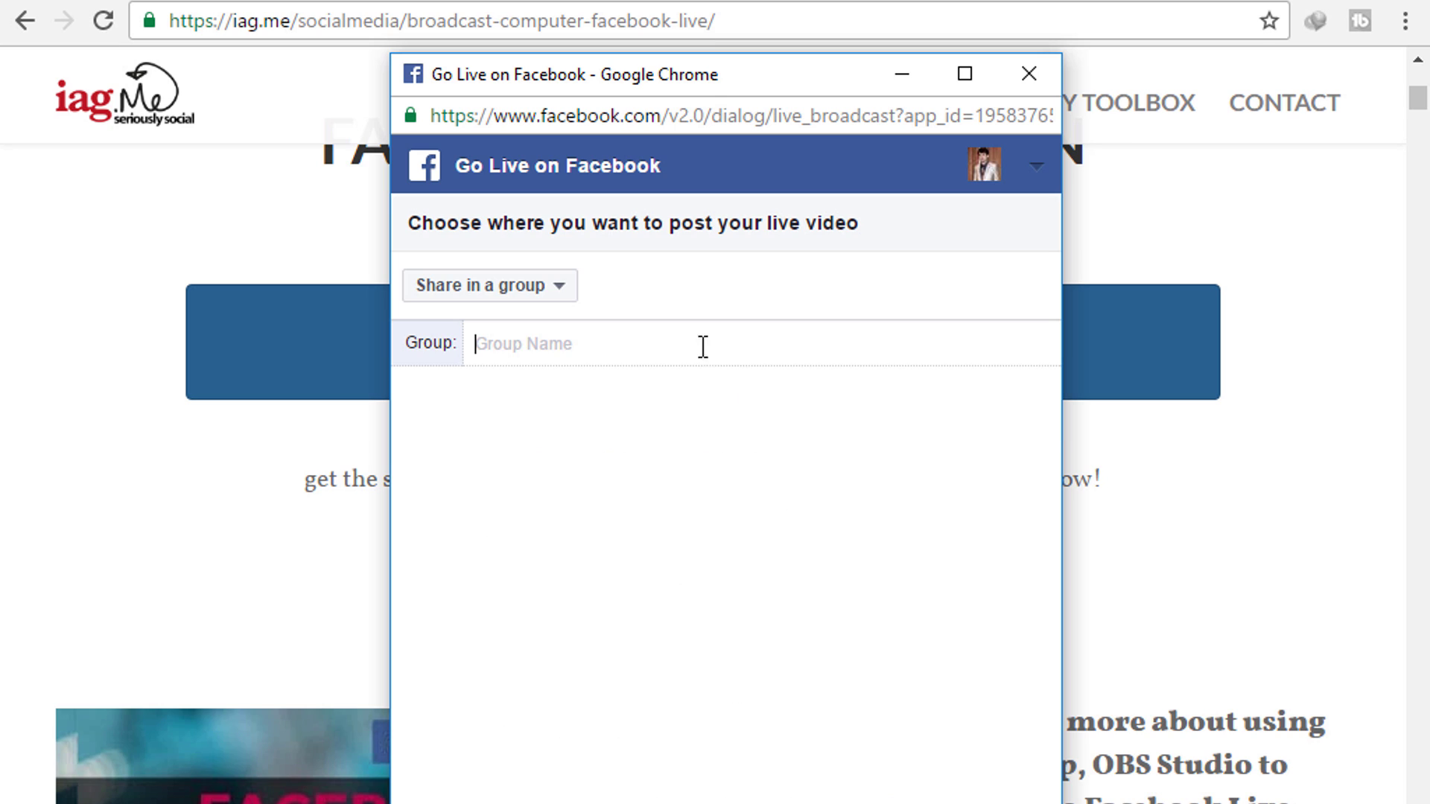
left_click(562, 290)
left_click(637, 314)
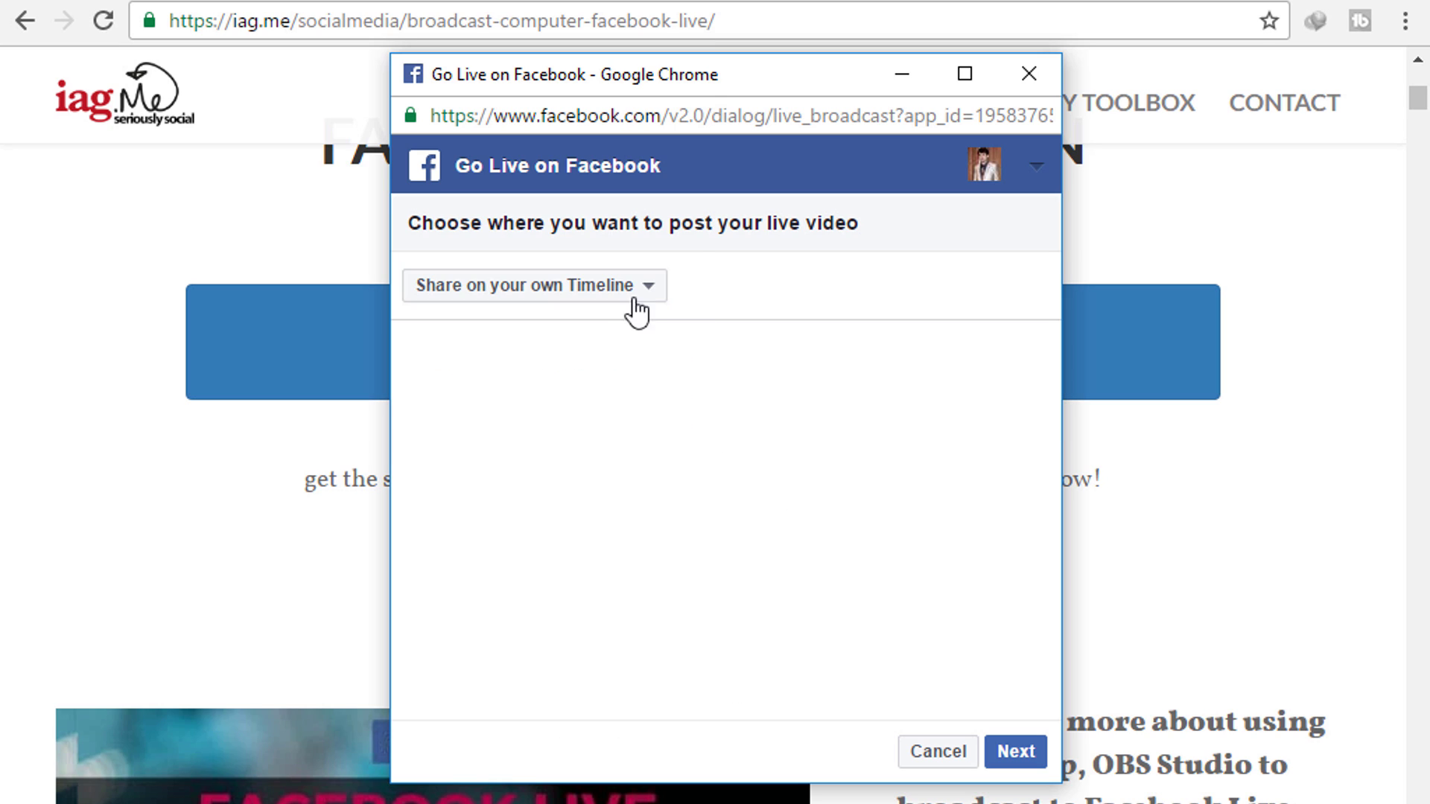
left_click(1017, 755)
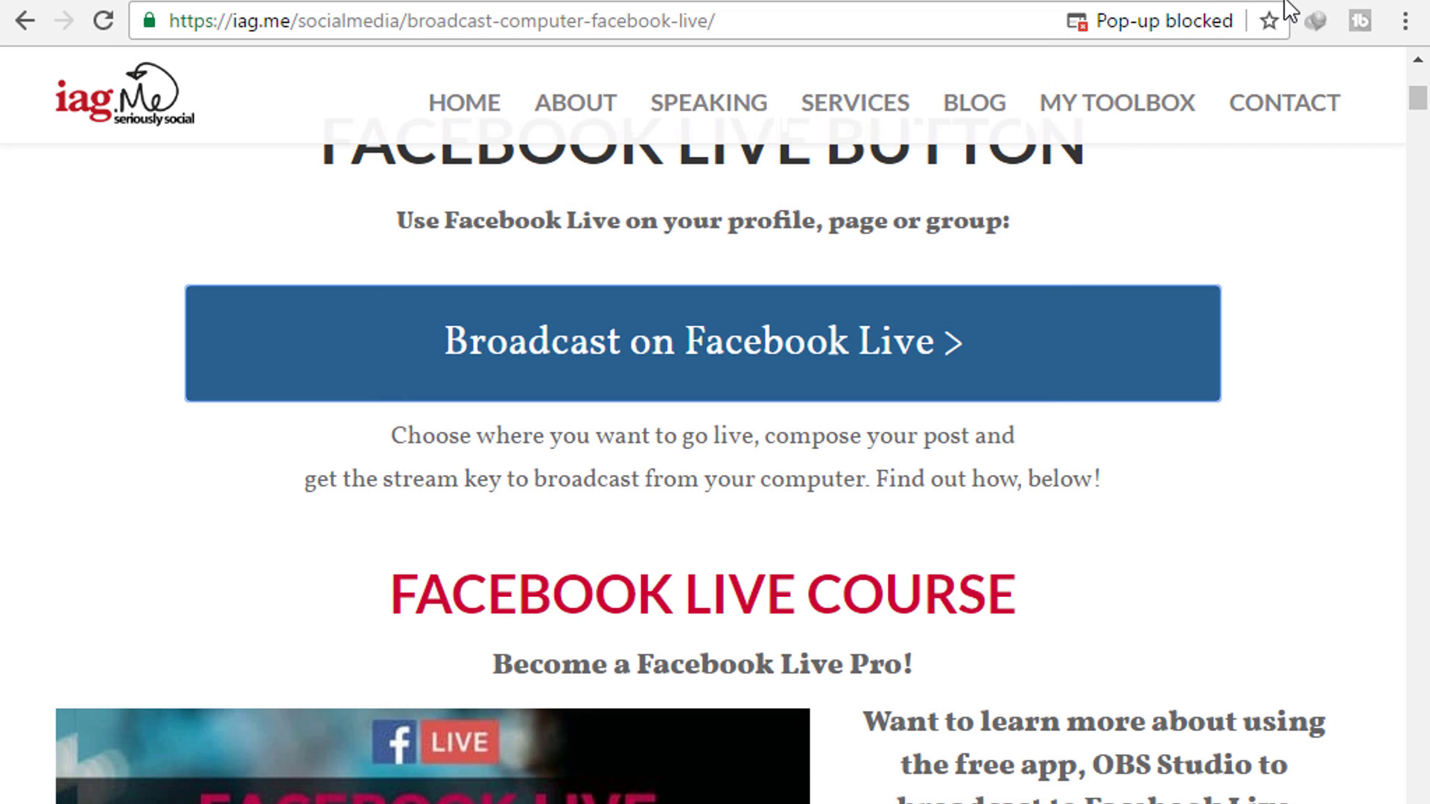
left_click(1240, 22)
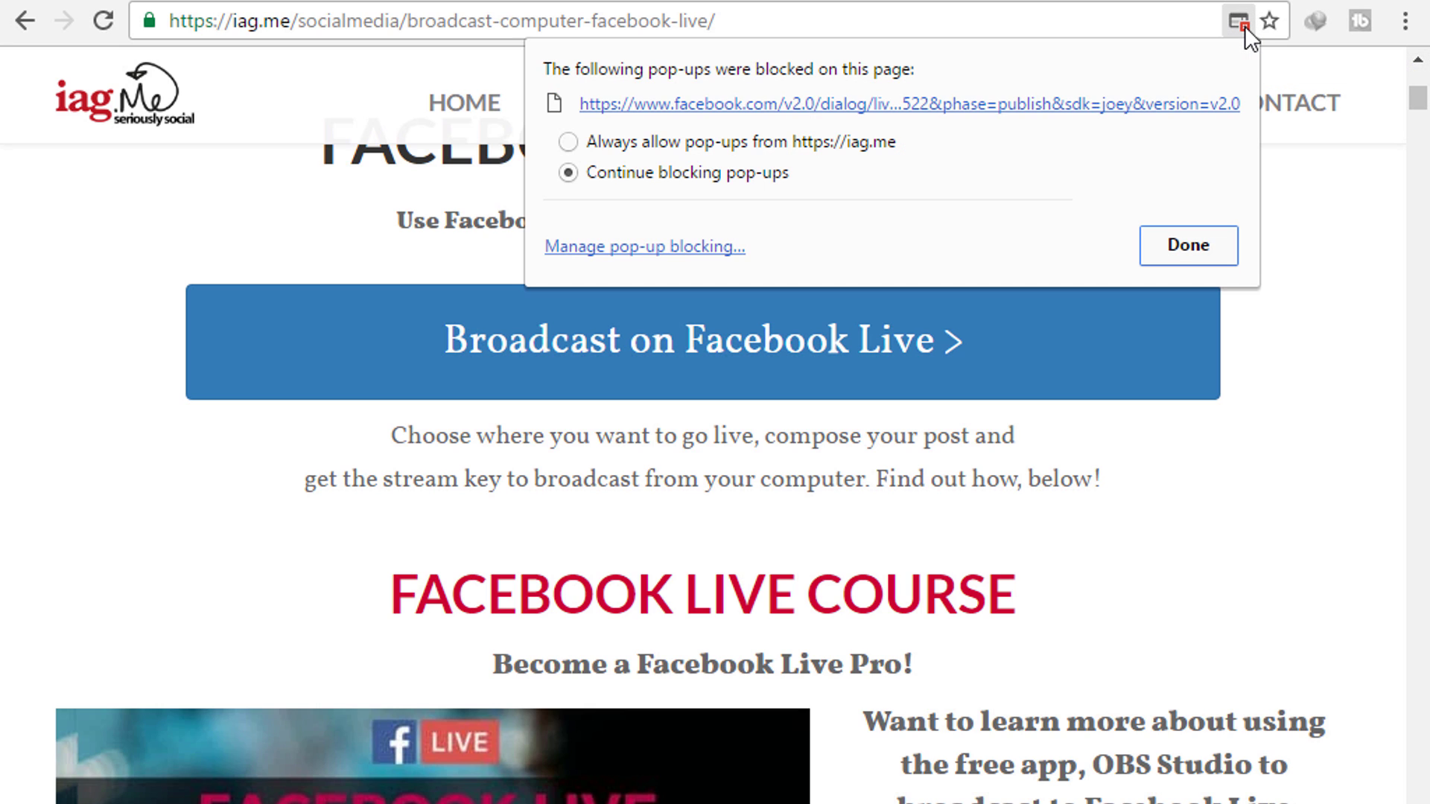
left_click(577, 142)
left_click(1188, 255)
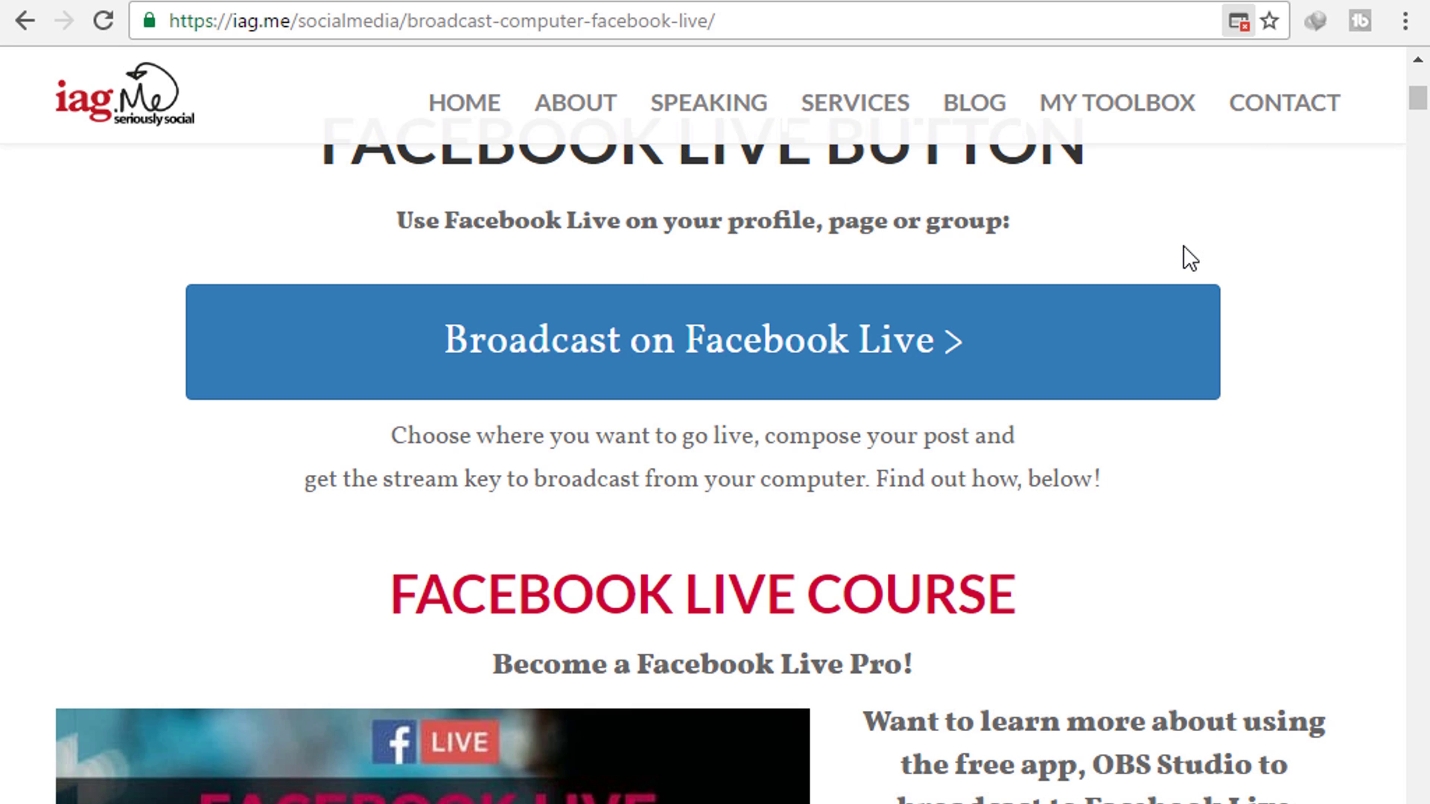
left_click(856, 351)
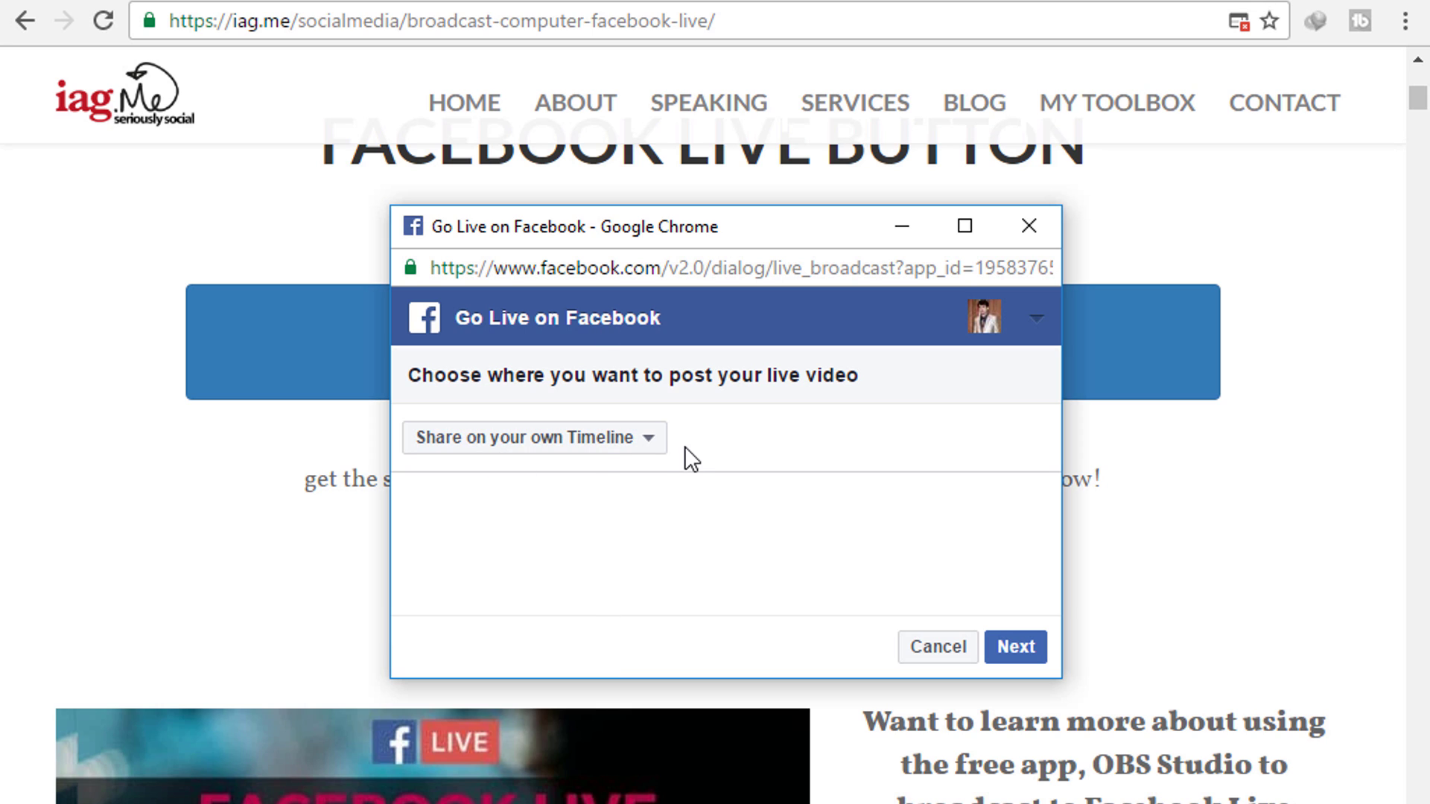
left_click(1006, 650)
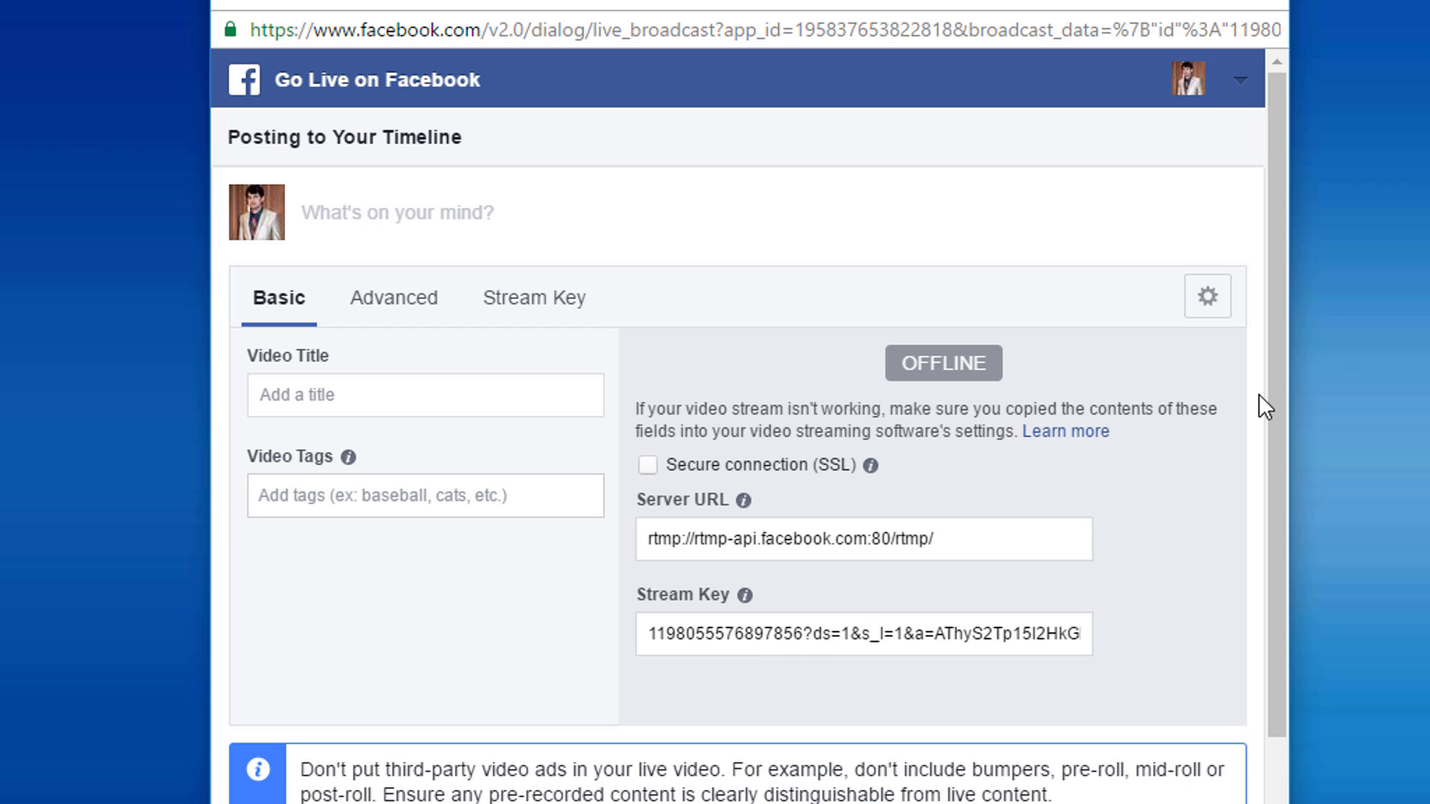
Step: Switch to OBS and set the stream type to Custom Streaming Server in the stream settings
key("alt+Tab")
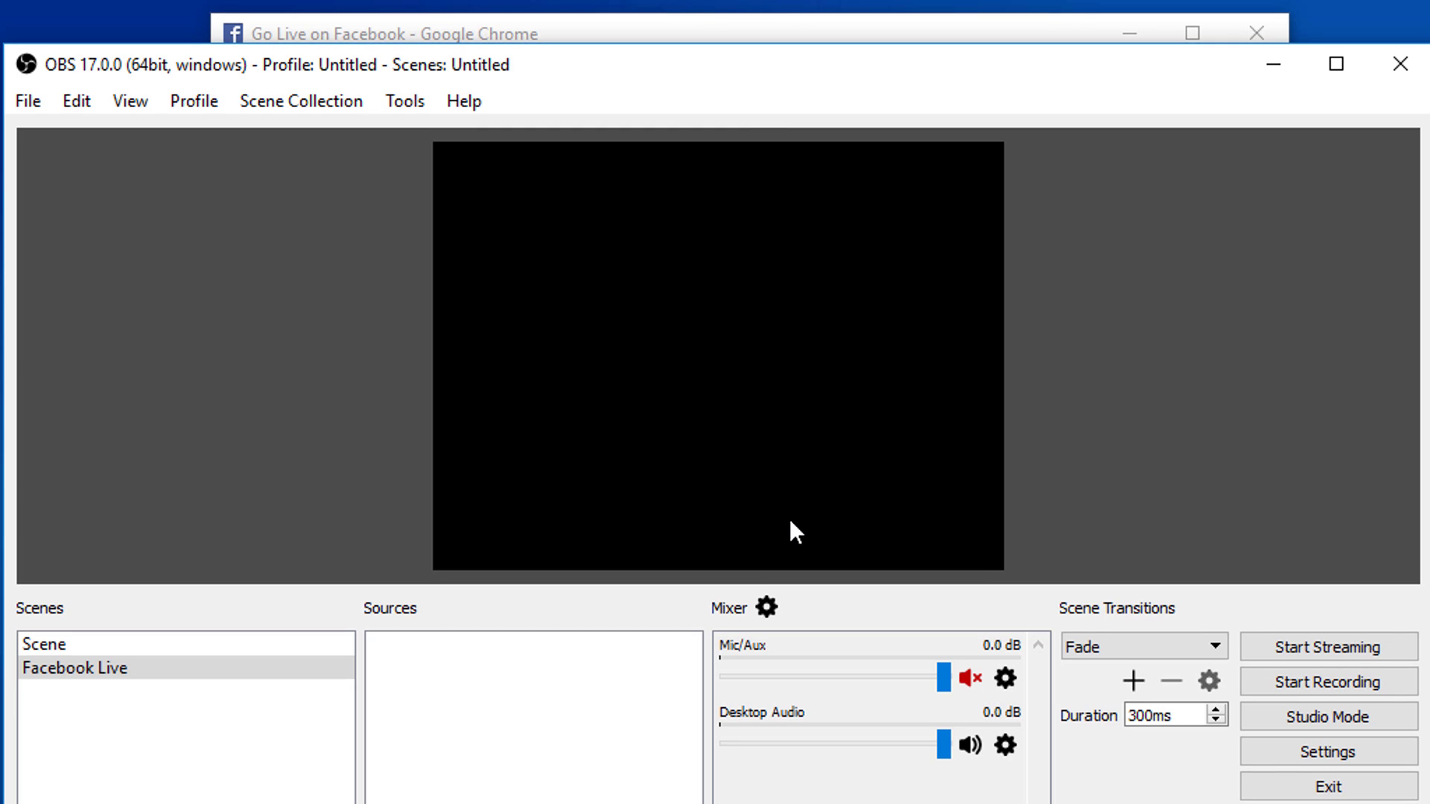
left_click(1309, 751)
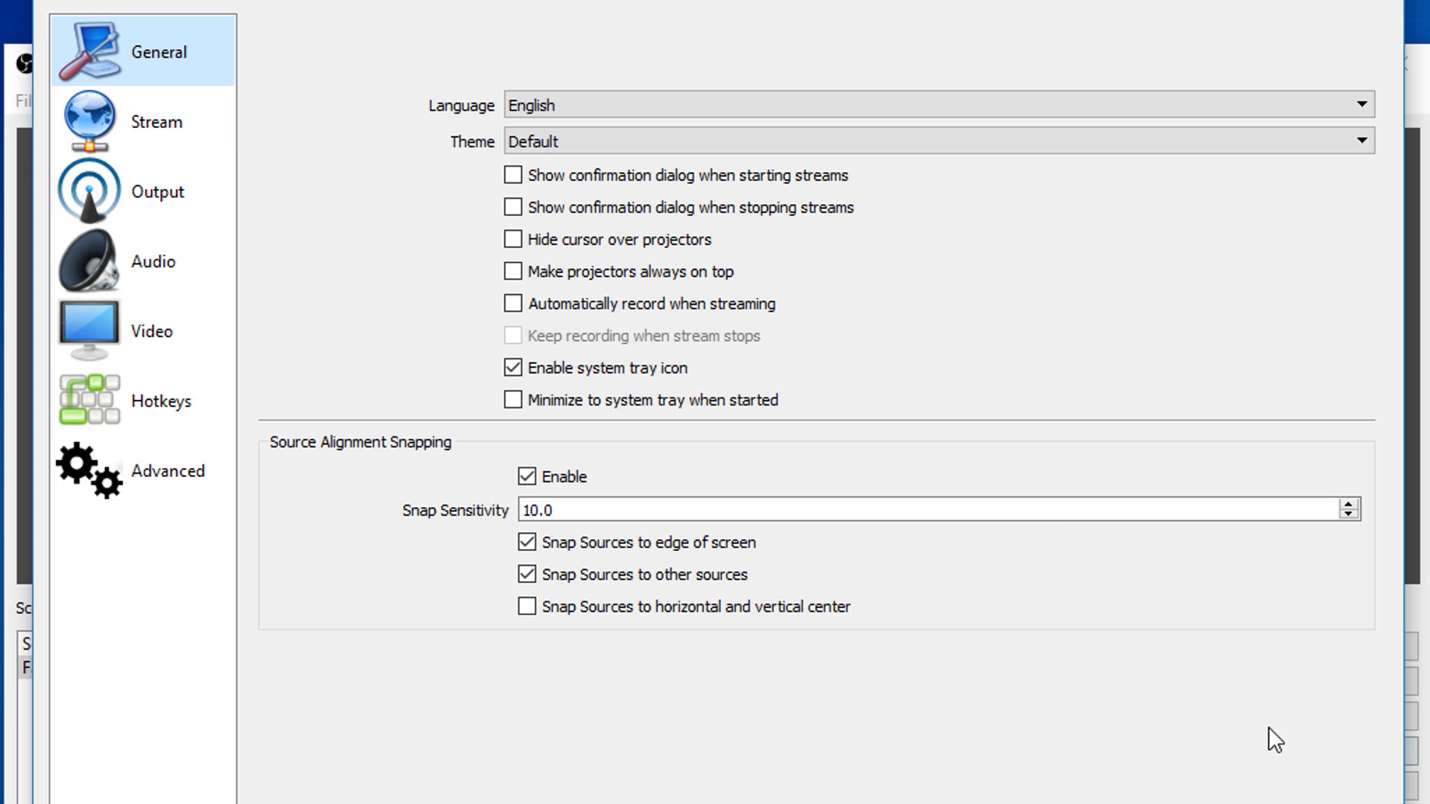
left_click(120, 127)
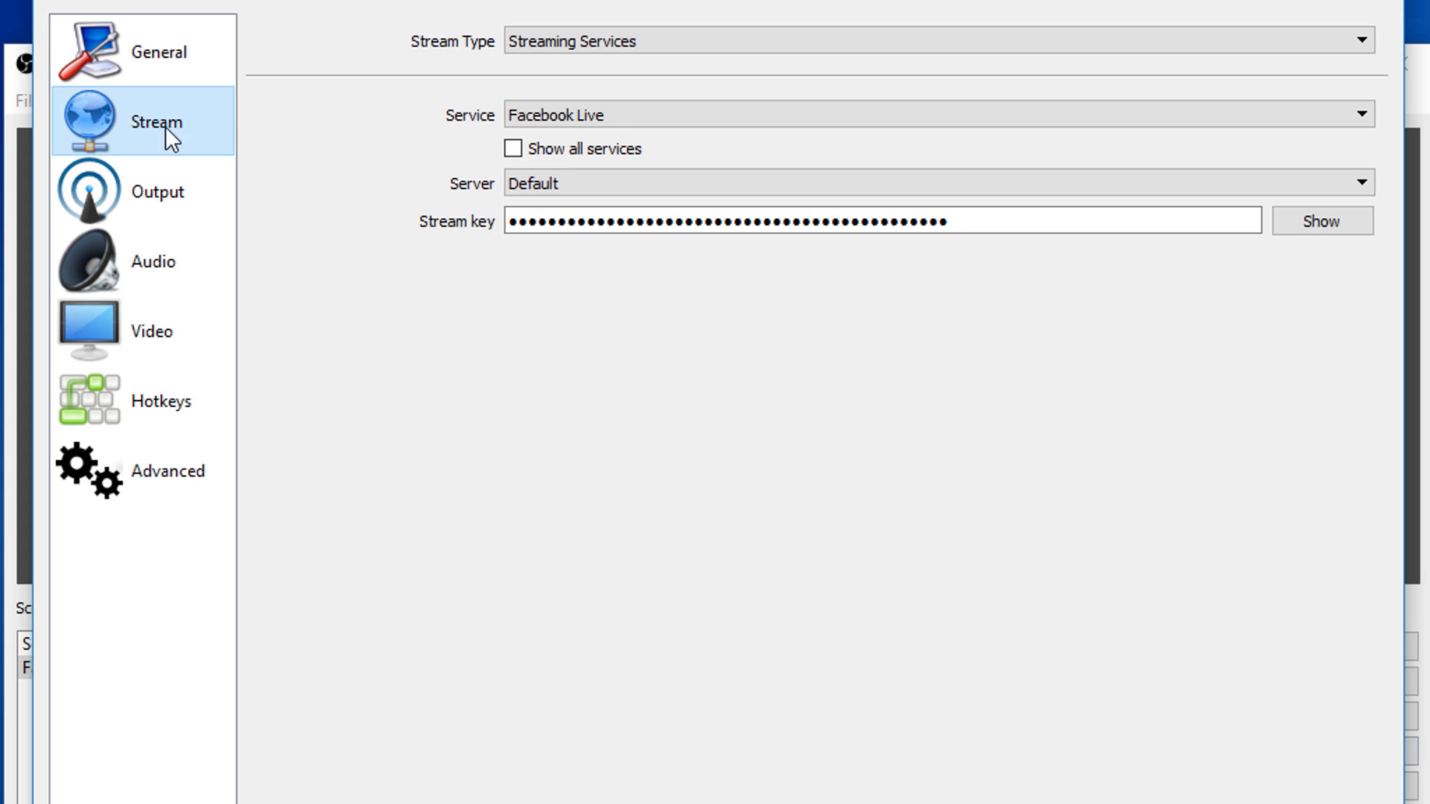
left_click(651, 48)
left_click(651, 76)
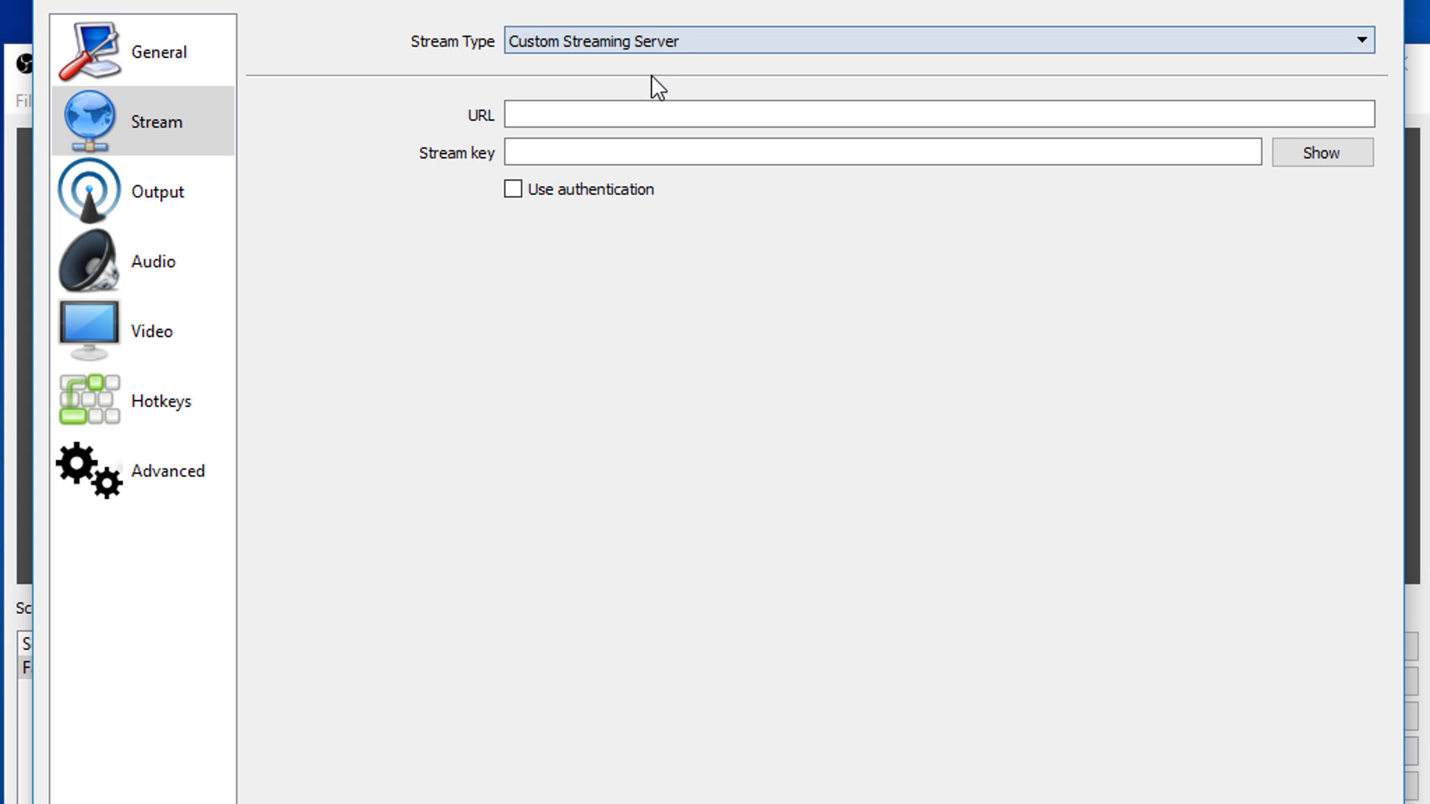
Step: Copy the server URL rtmp://rtmp-api.facebook.com:80/rtmp/ from the Facebook live window into the OBS stream URL
key("alt+Tab")
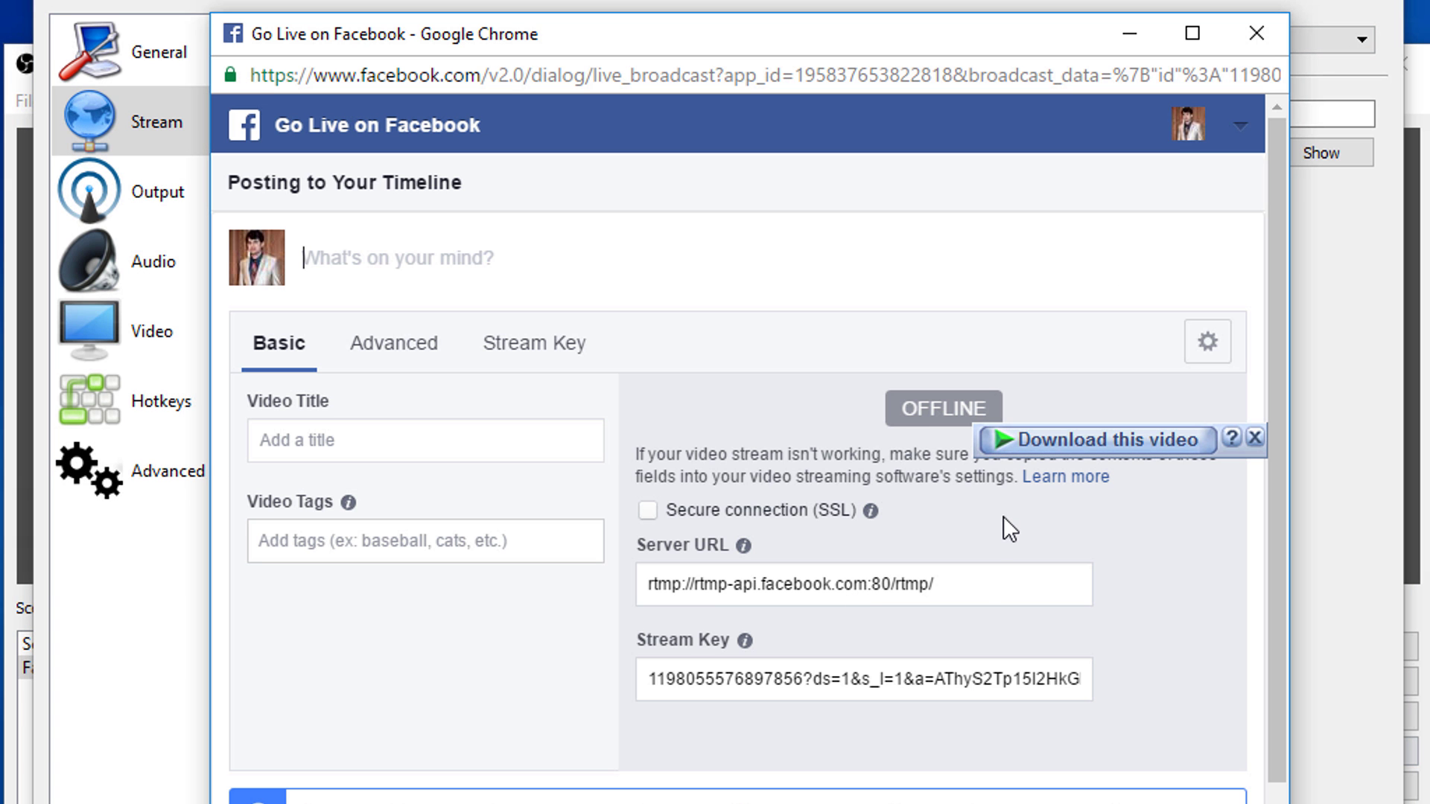
left_click(983, 578)
key("ctrl+c")
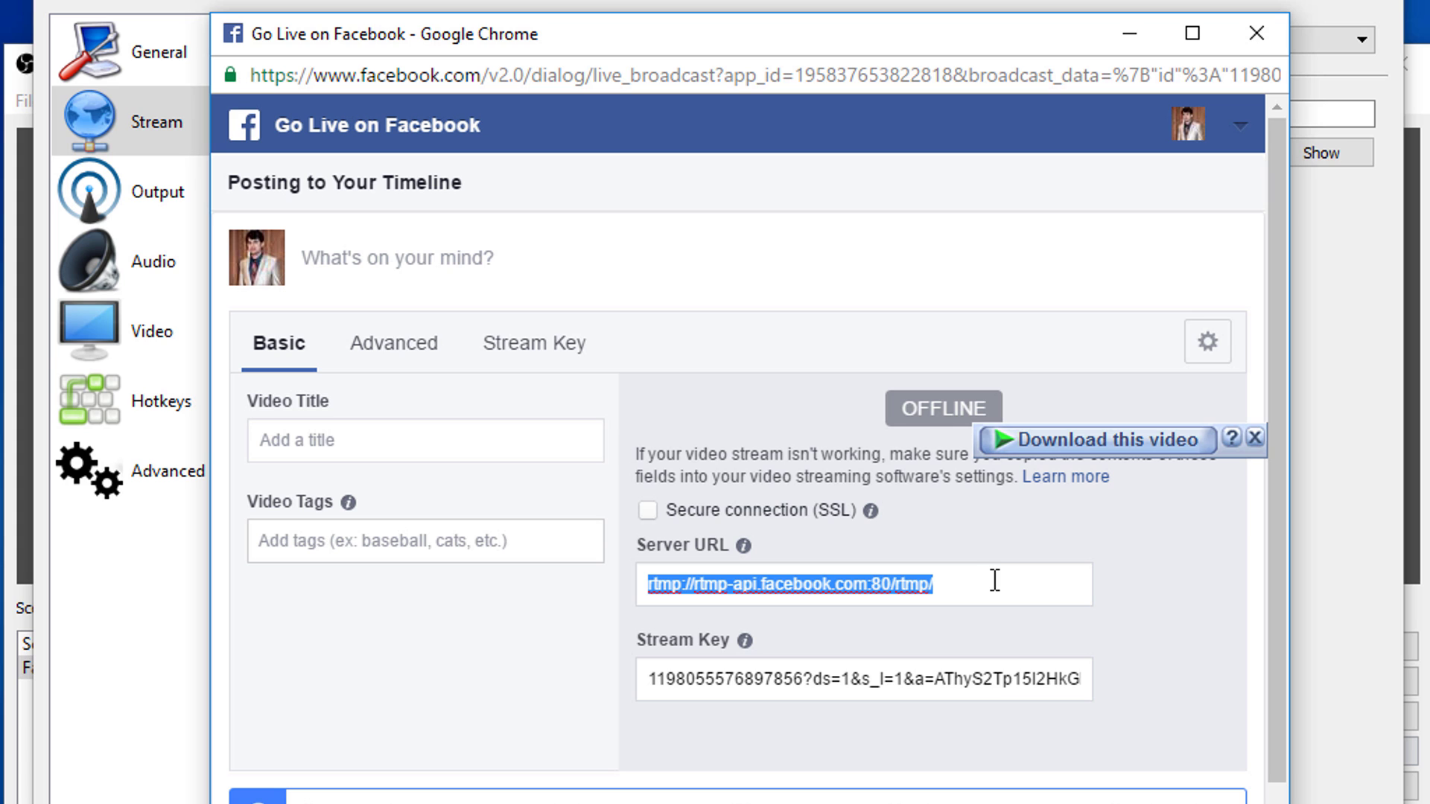
left_click(1129, 33)
left_click(646, 107)
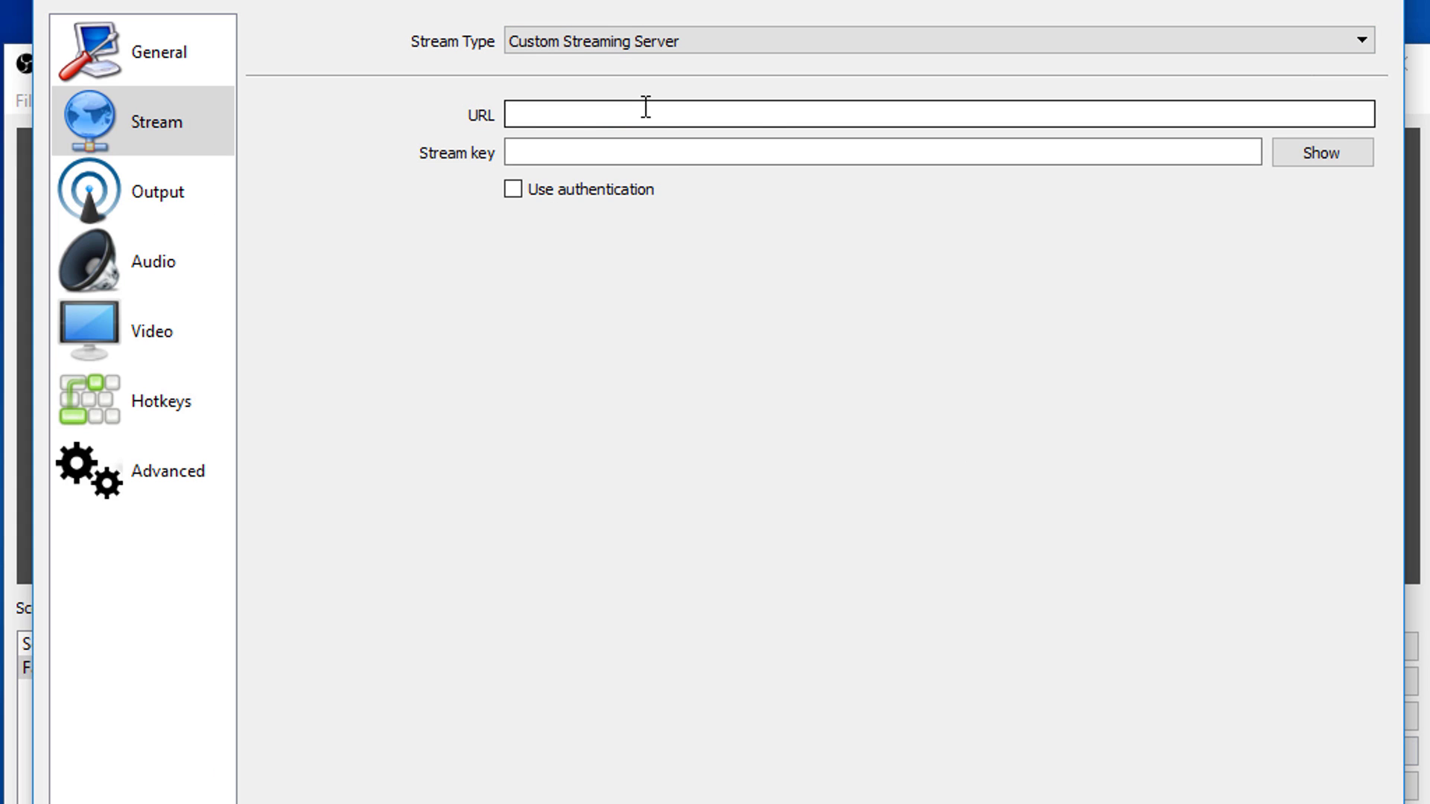
key("ctrl+v")
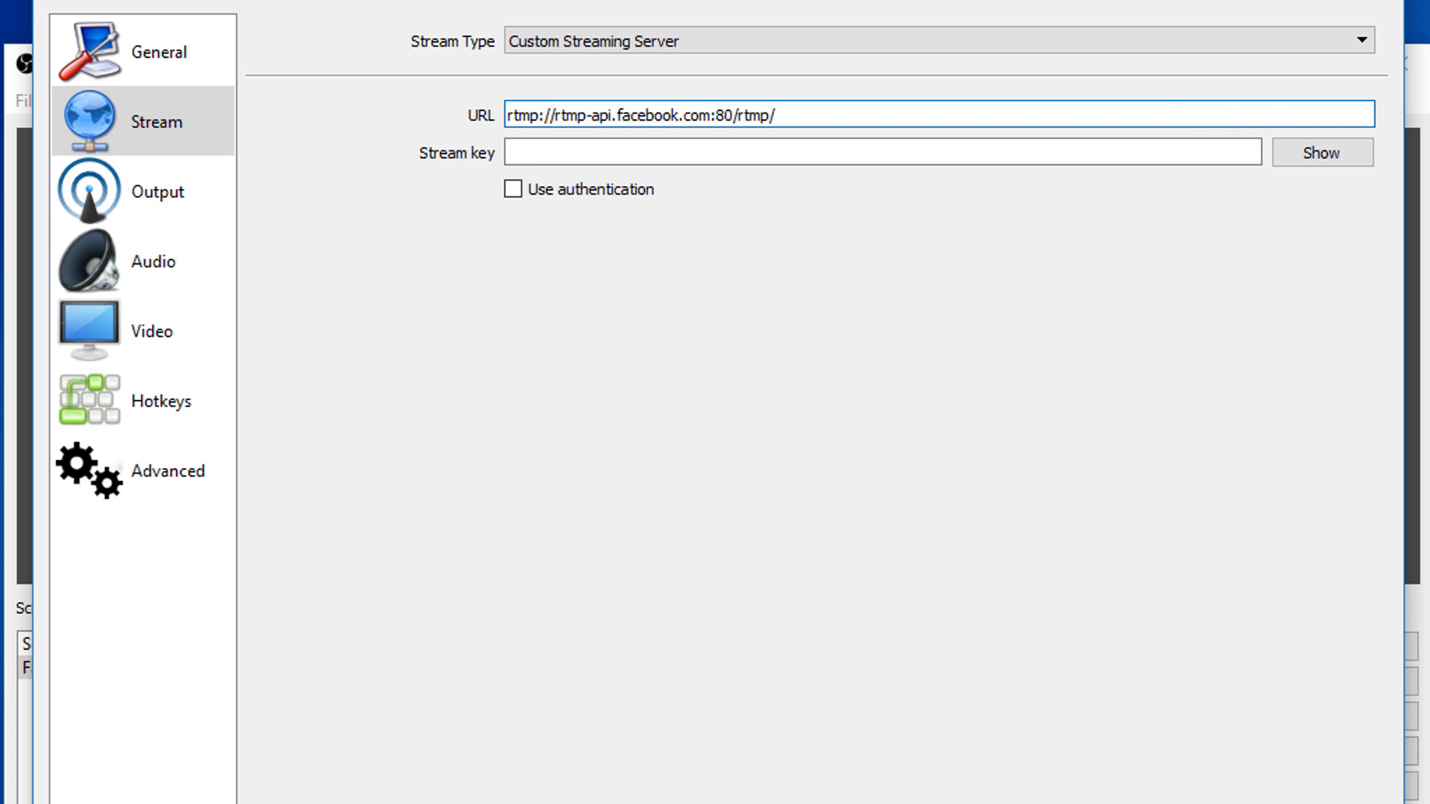
Step: Copy the stream key from the Facebook live window into the OBS stream key field, reveal it, and save the settings
key("alt+Tab")
left_click(907, 679)
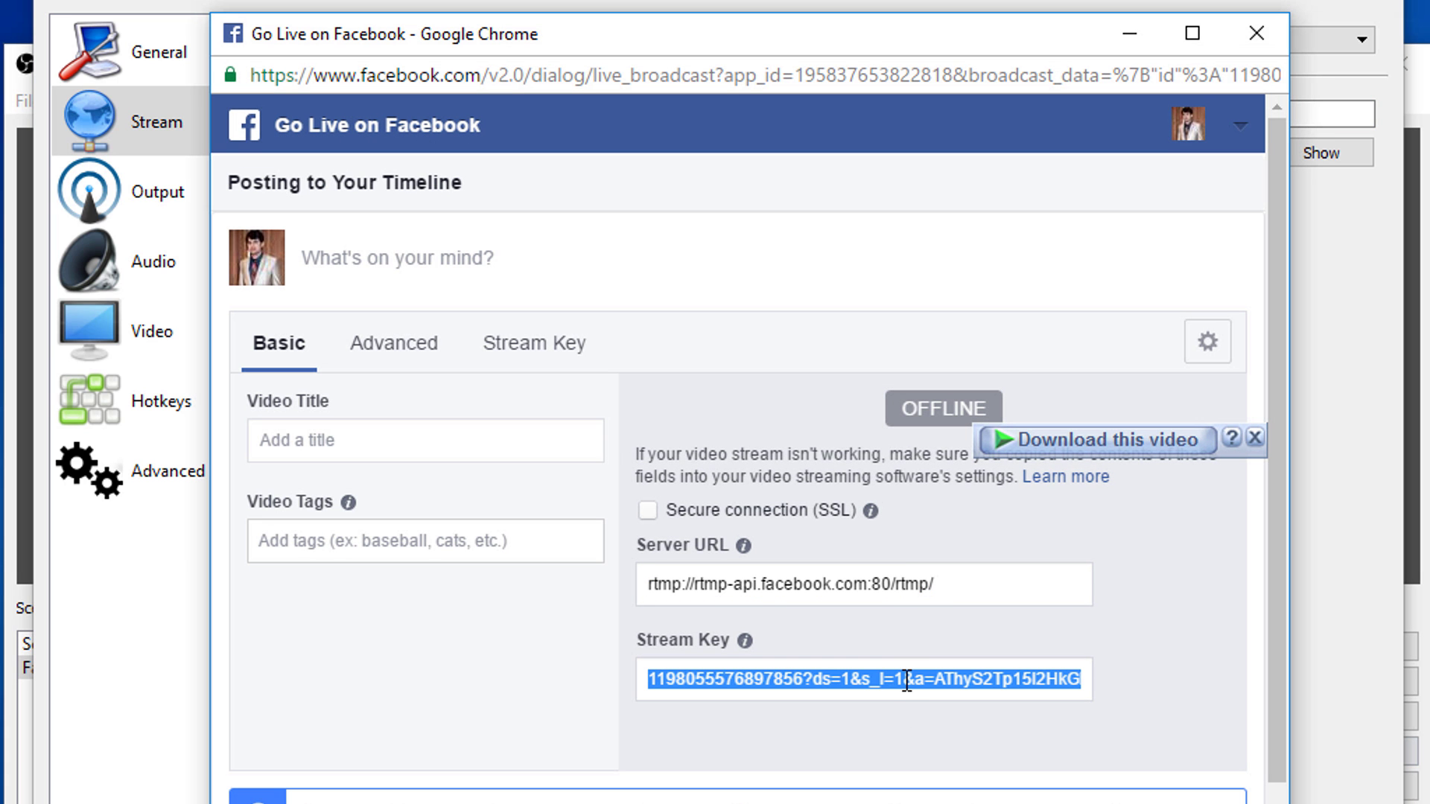
left_click(1130, 35)
left_click(782, 151)
key("ctrl+v")
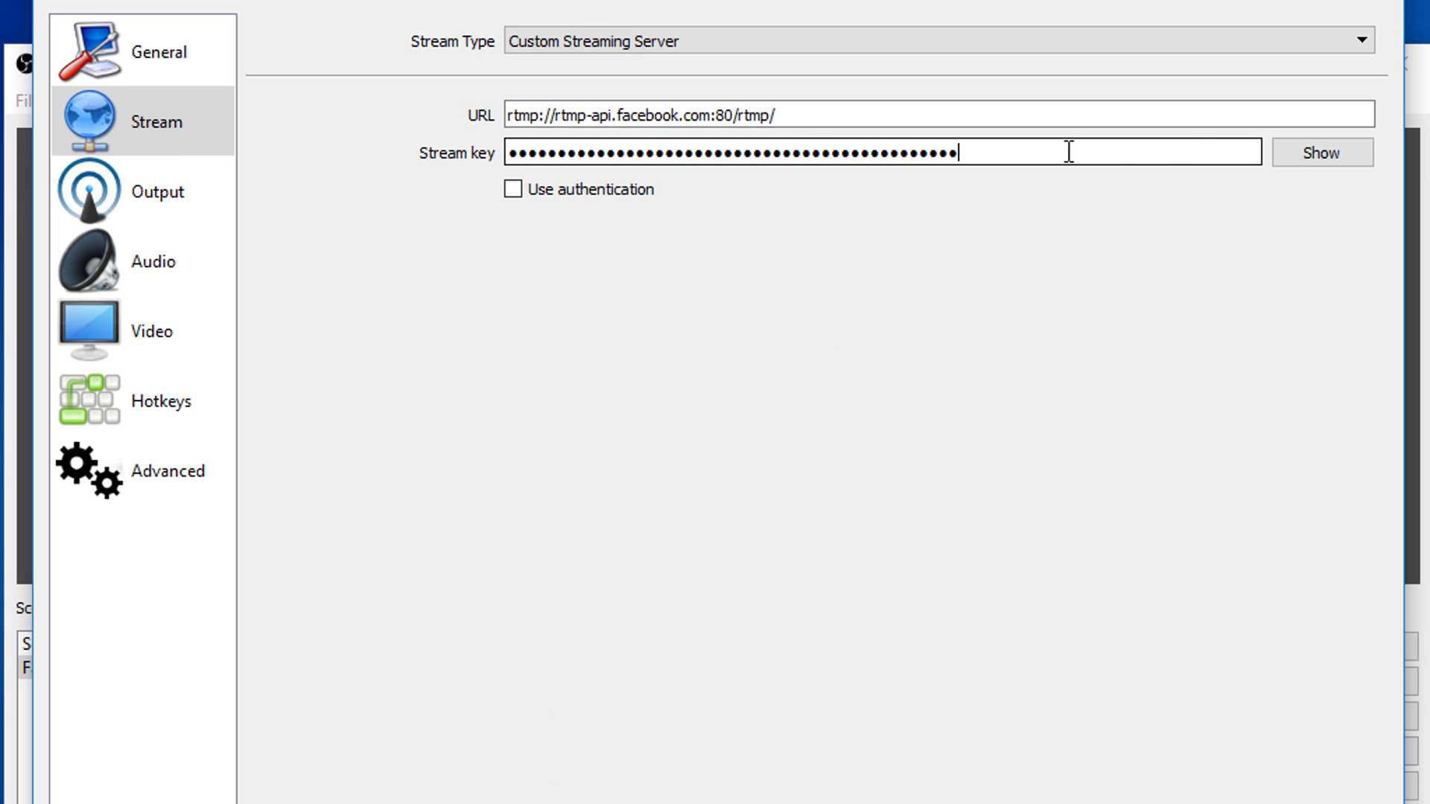
left_click(1284, 155)
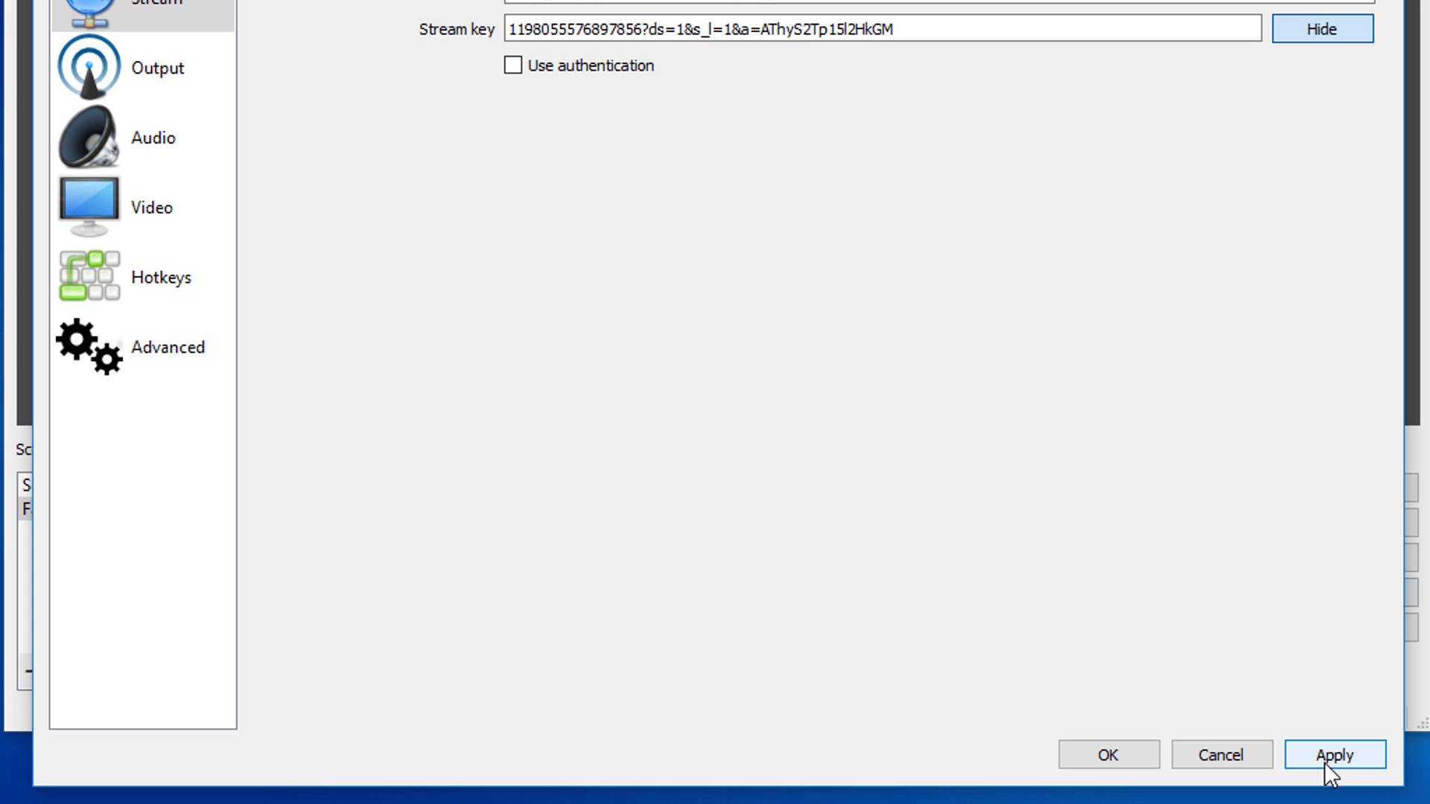
left_click(1325, 759)
left_click(1080, 755)
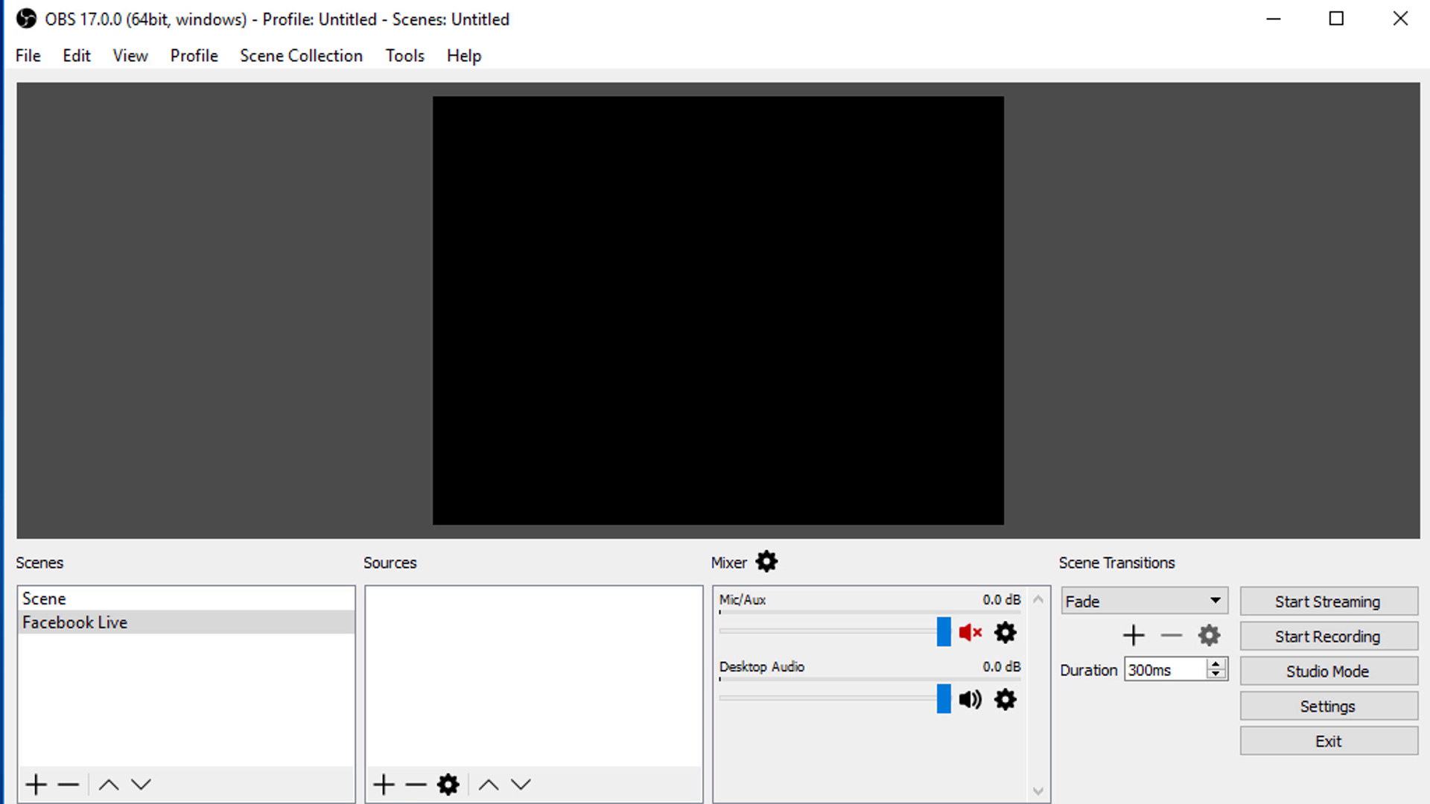
Step: Add a Media Source to the Facebook Live scene playing "How to Hide Photos and Videos without any App - YouTube.MP4" from the desktop, with Loop enabled
left_click(387, 785)
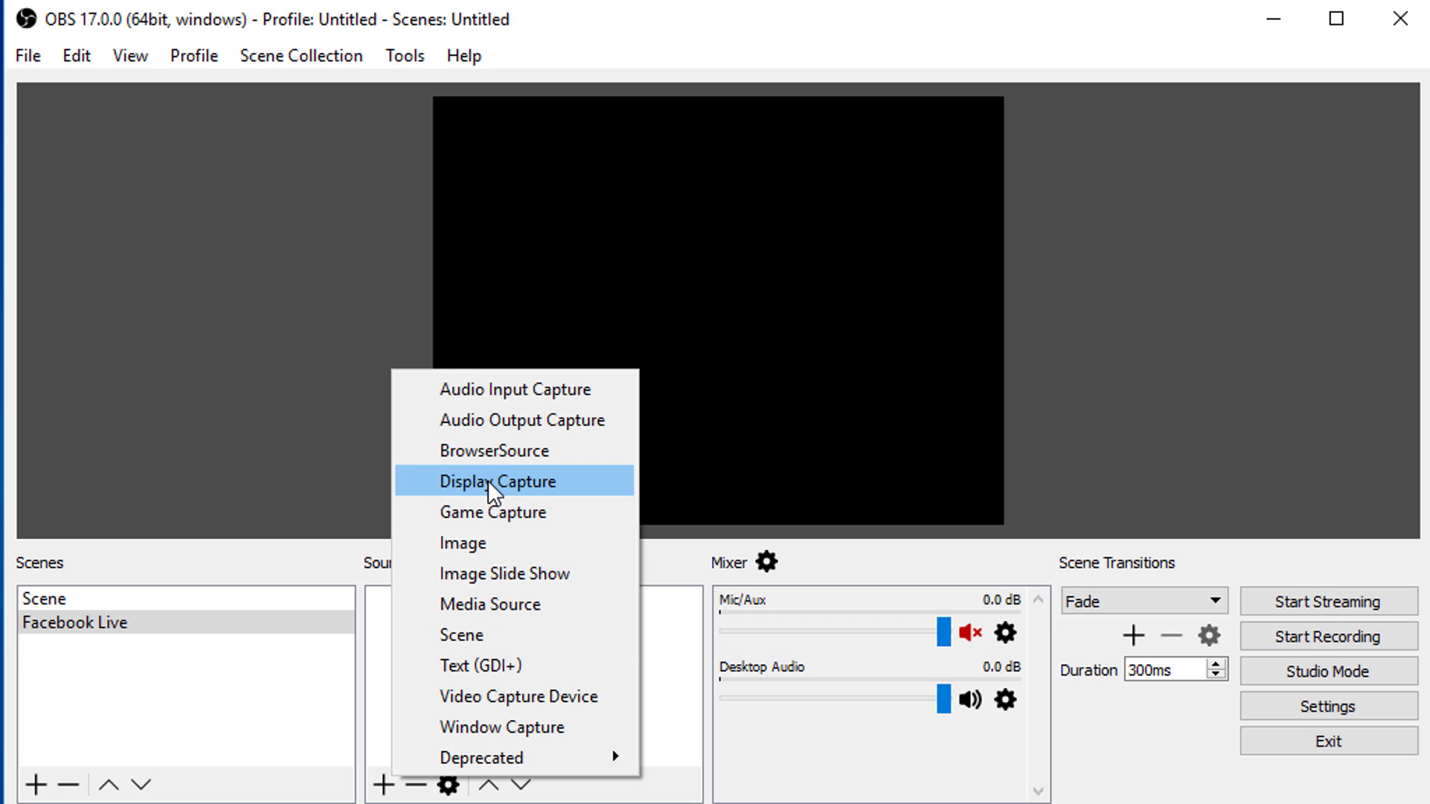
left_click(562, 606)
left_click(760, 626)
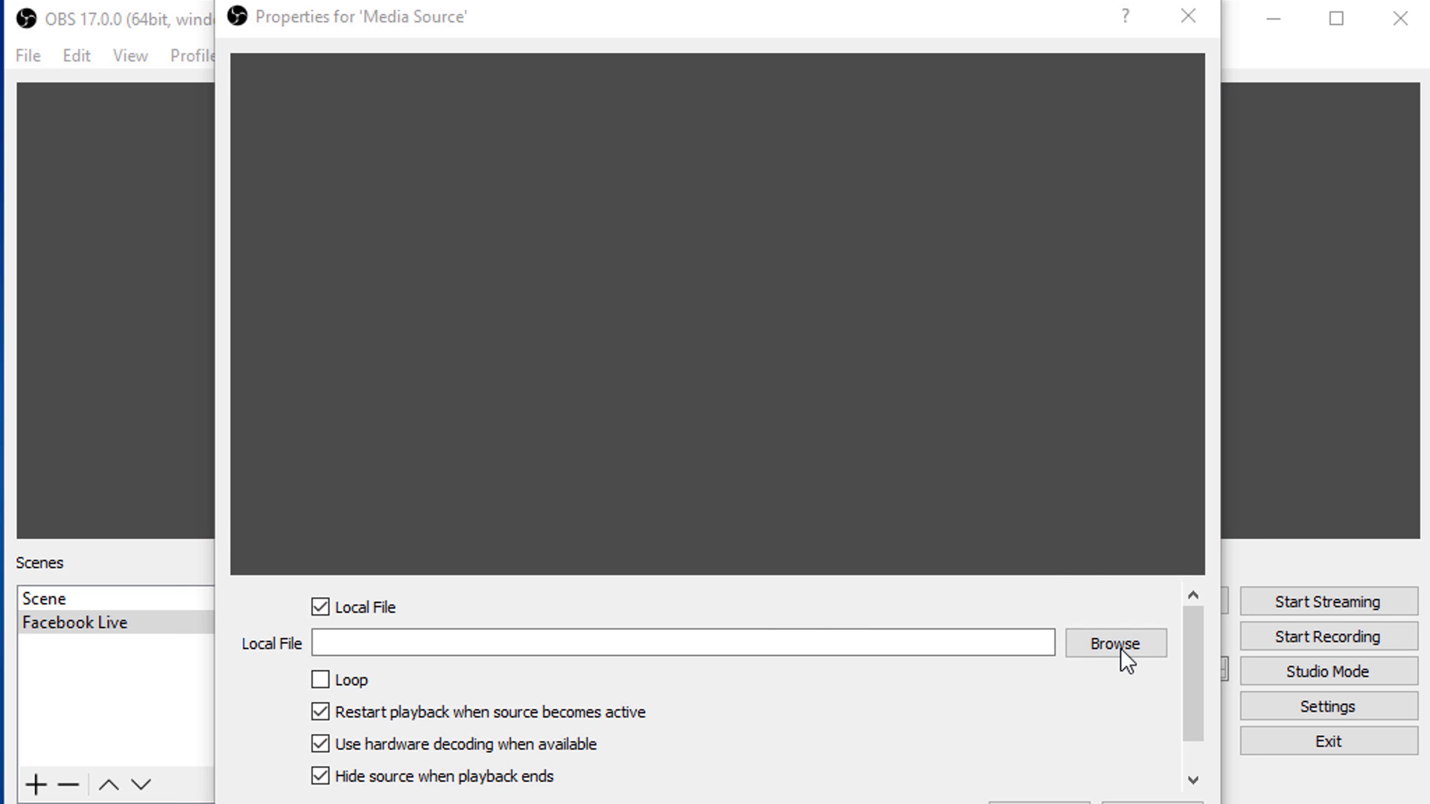
left_click(1120, 648)
left_click(287, 289)
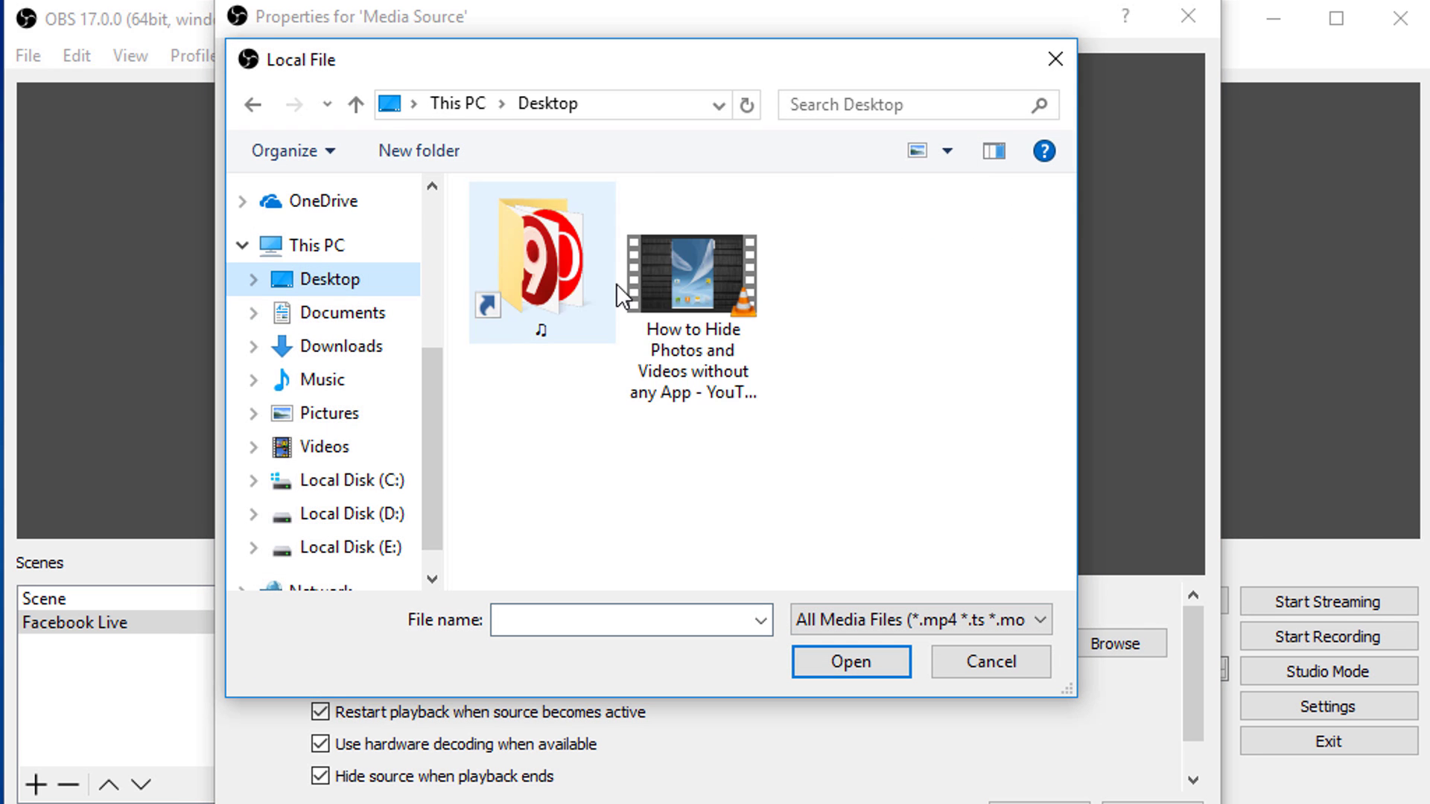
left_click(677, 283)
left_click(847, 663)
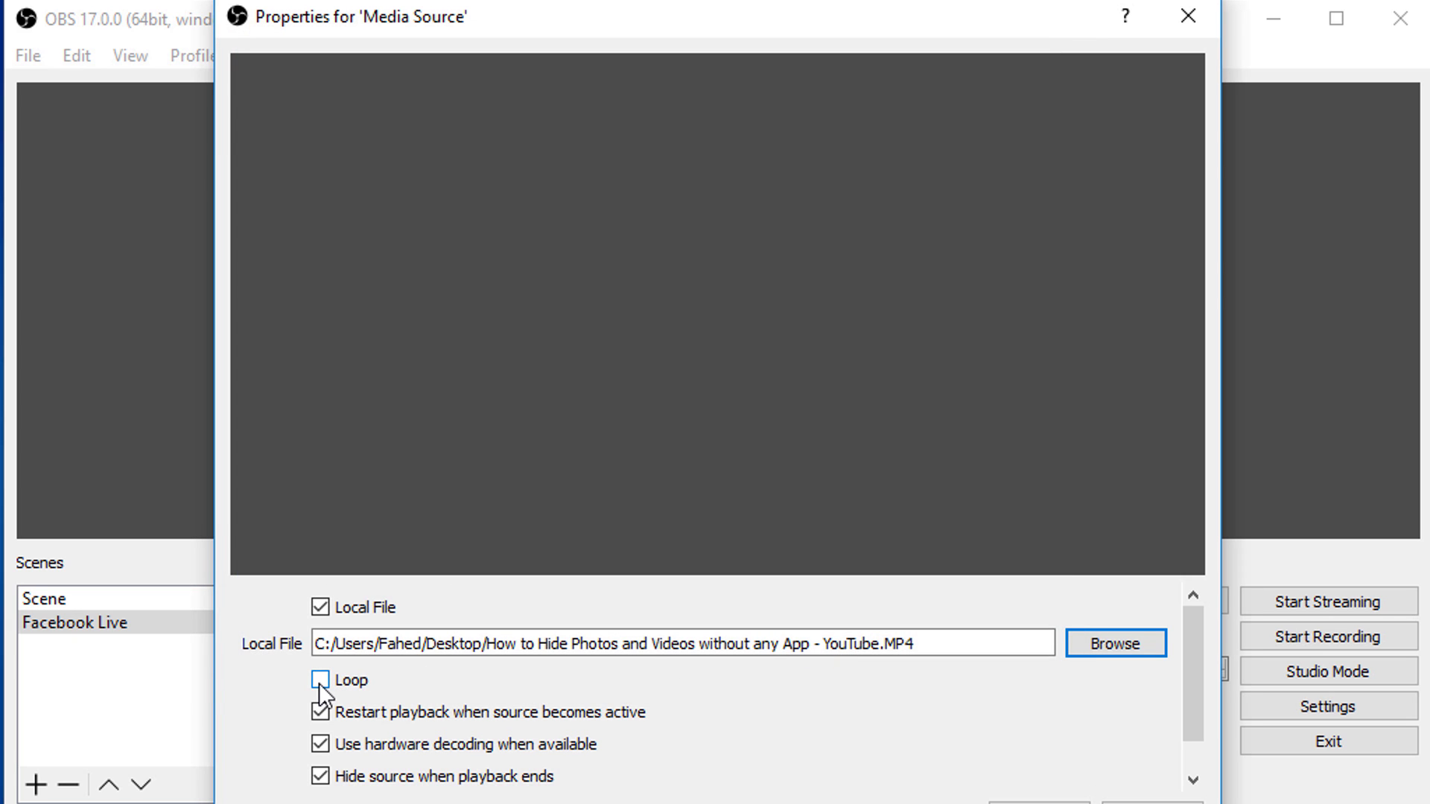
left_click(319, 682)
key("Return")
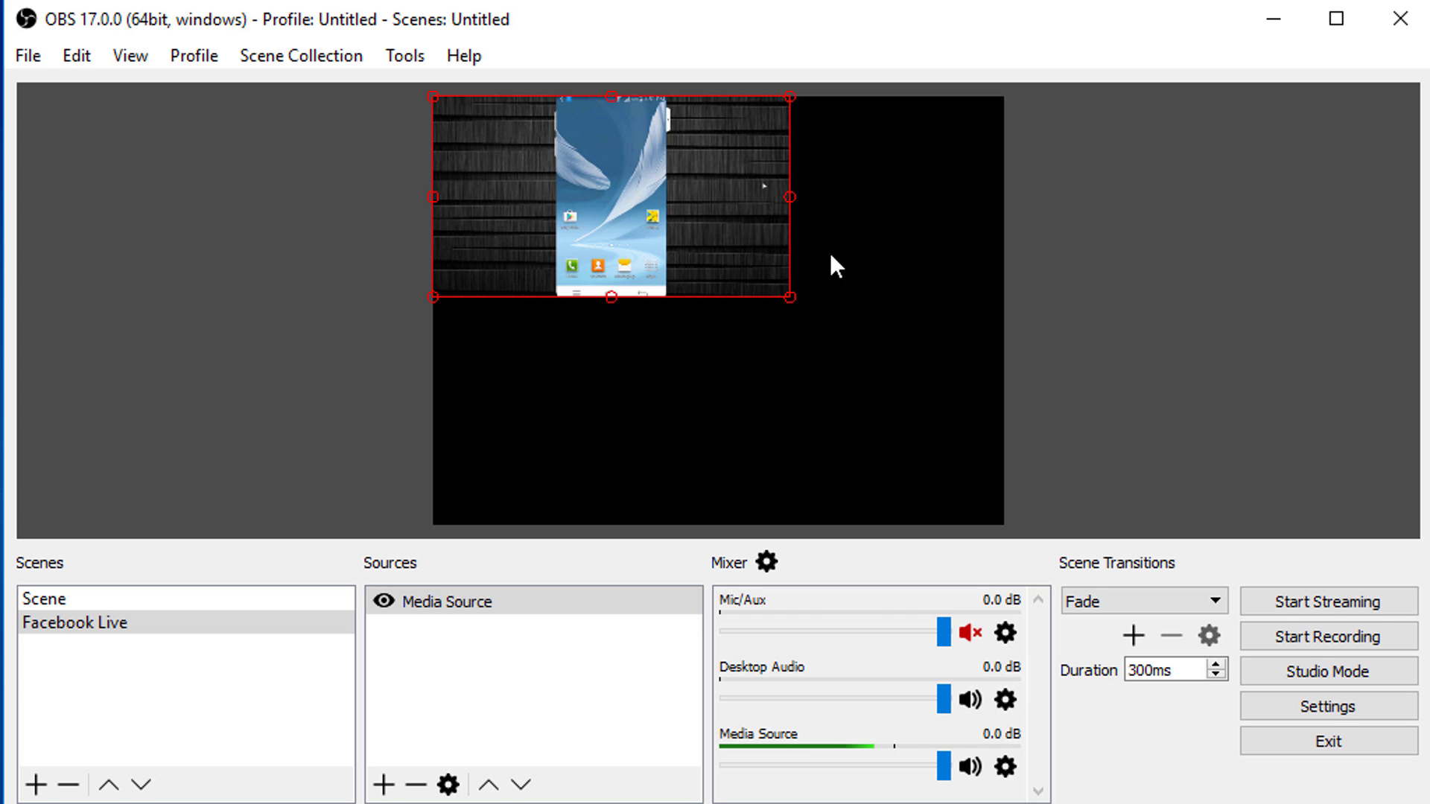
Step: Enlarge the video source until it fills the whole canvas, centre it, and start streaming
left_click_drag(789, 296, 850, 449)
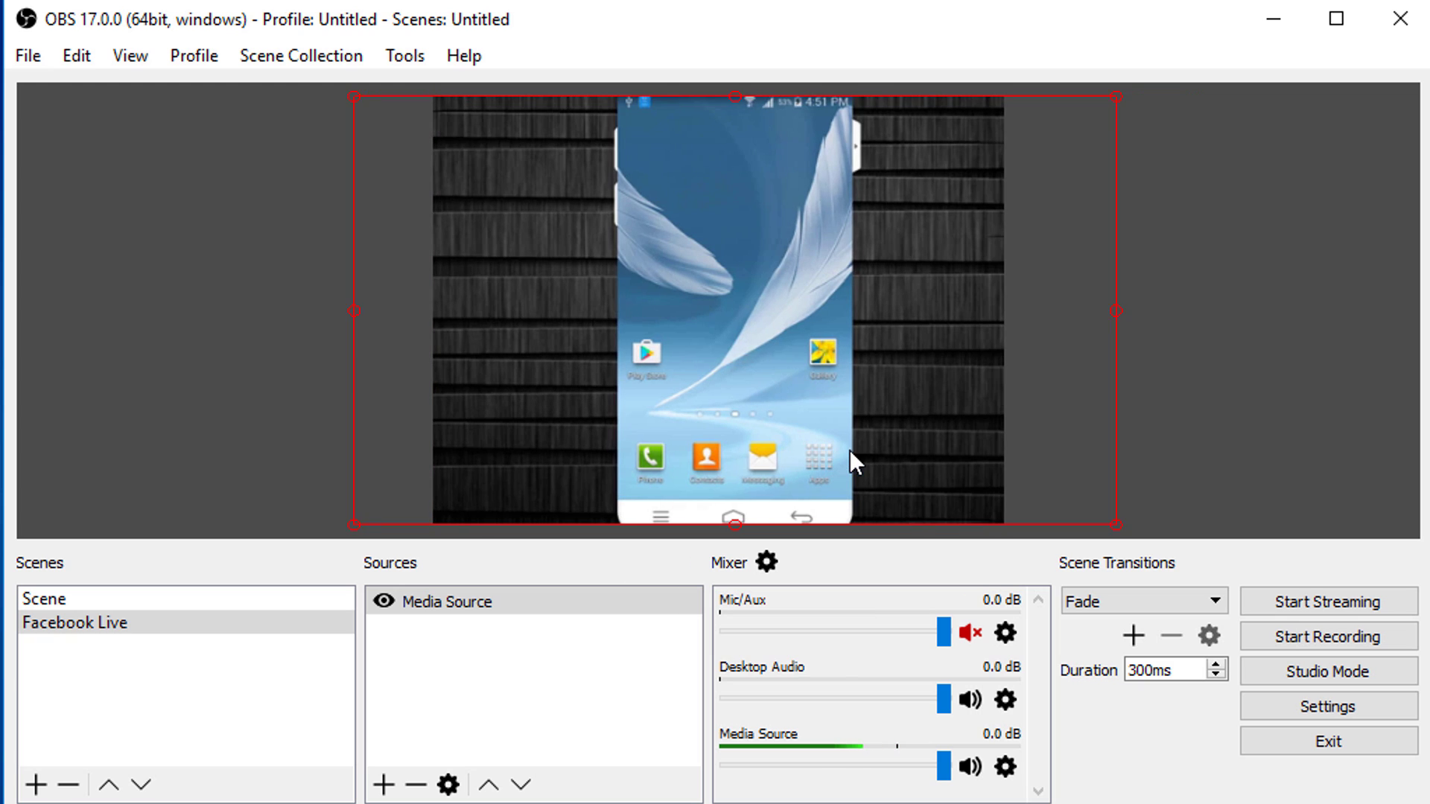
left_click(1204, 425)
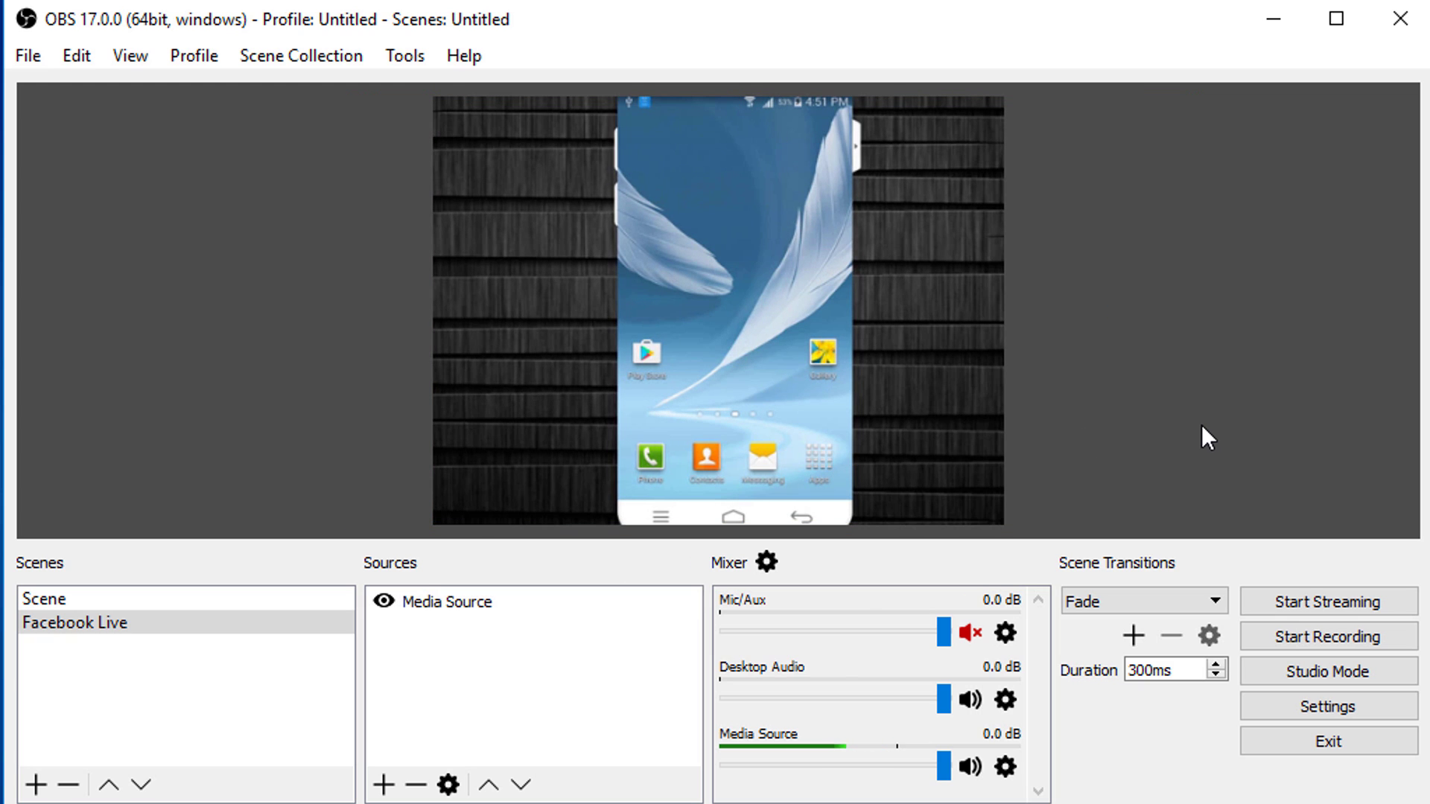
left_click(1284, 601)
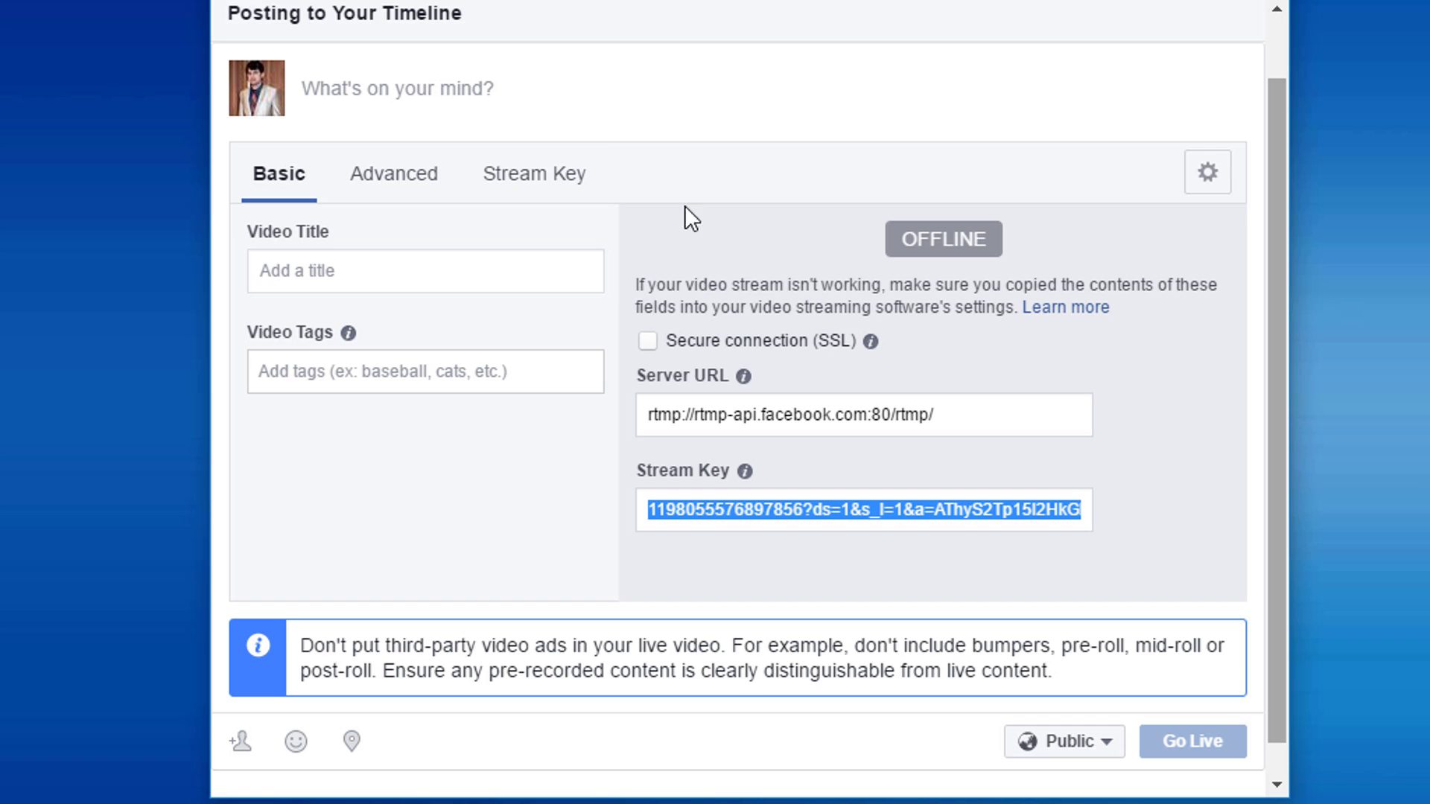
Step: Switch to the Facebook live window and enter "Like and share" as the post text
left_click(567, 96)
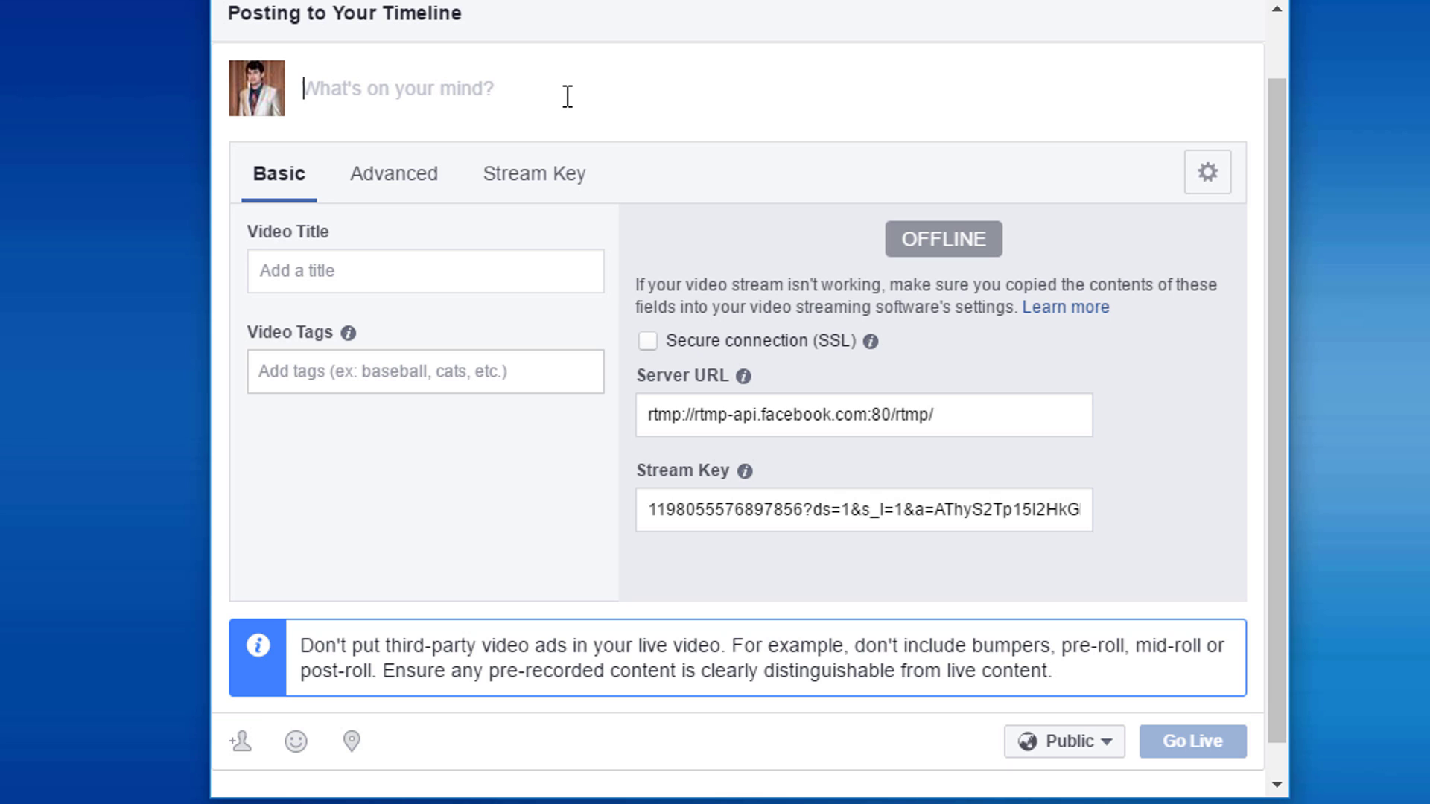
type("Like")
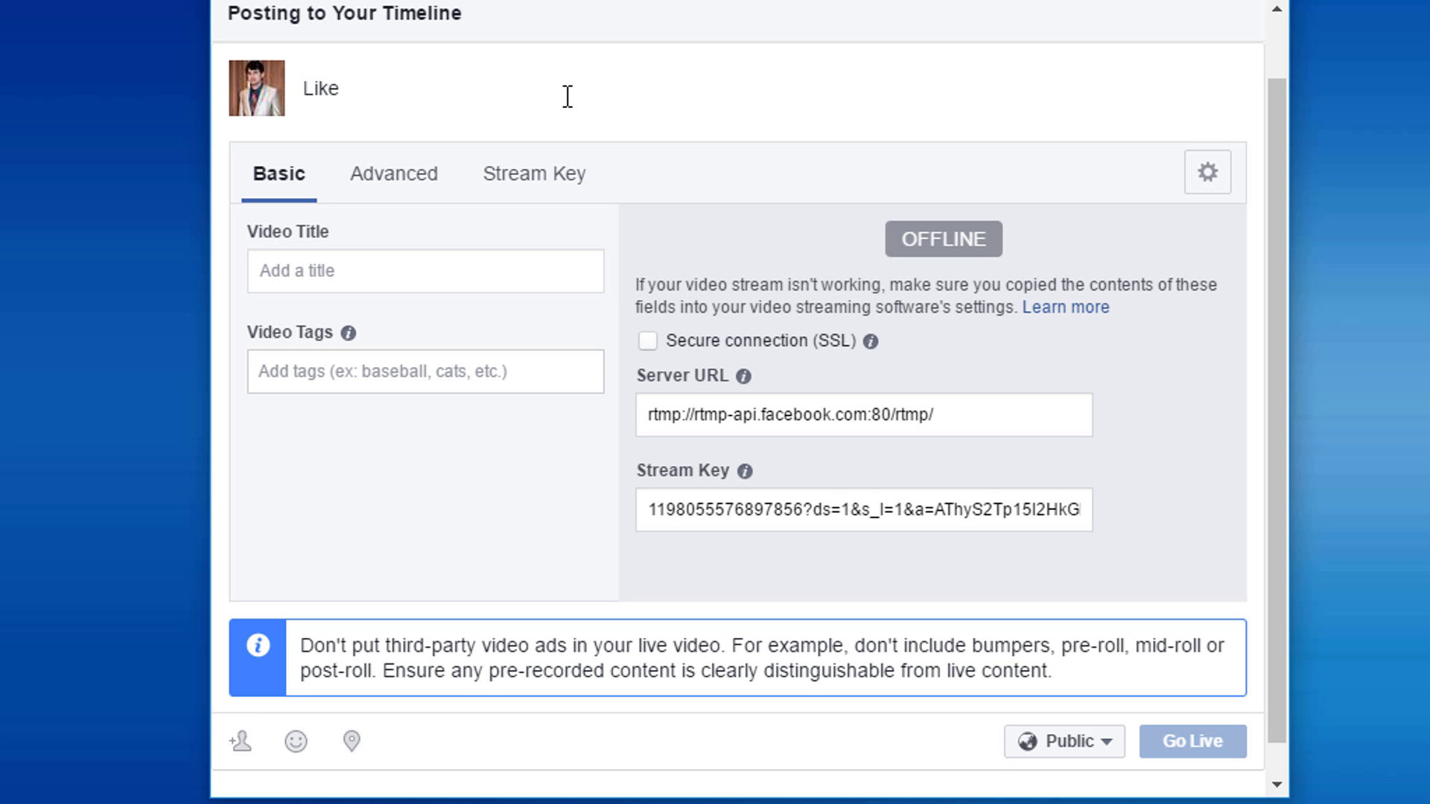
type(" and share")
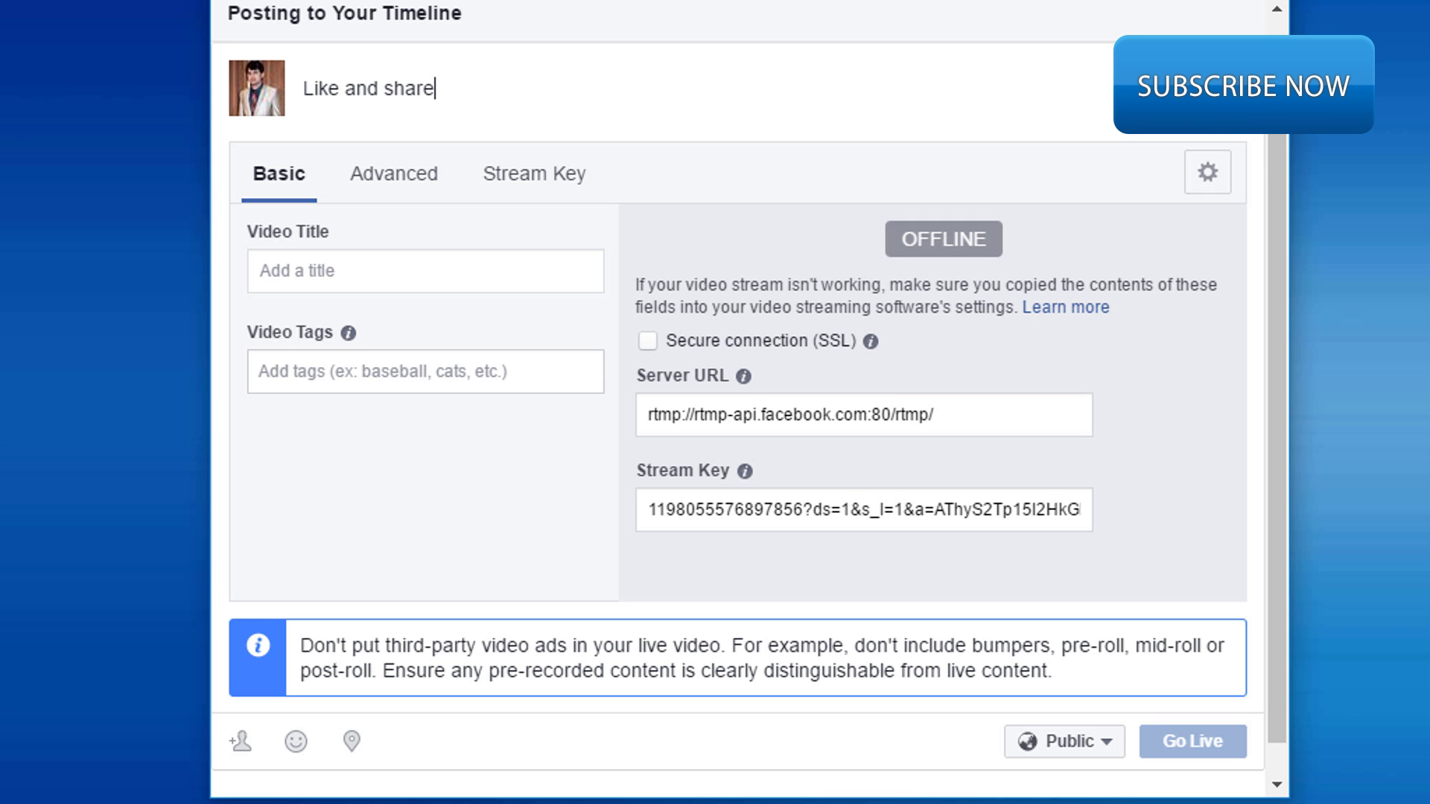
Step: Set the video title to "how to hide files on android" and go live publicly on the Timeline
left_click(404, 278)
type("h")
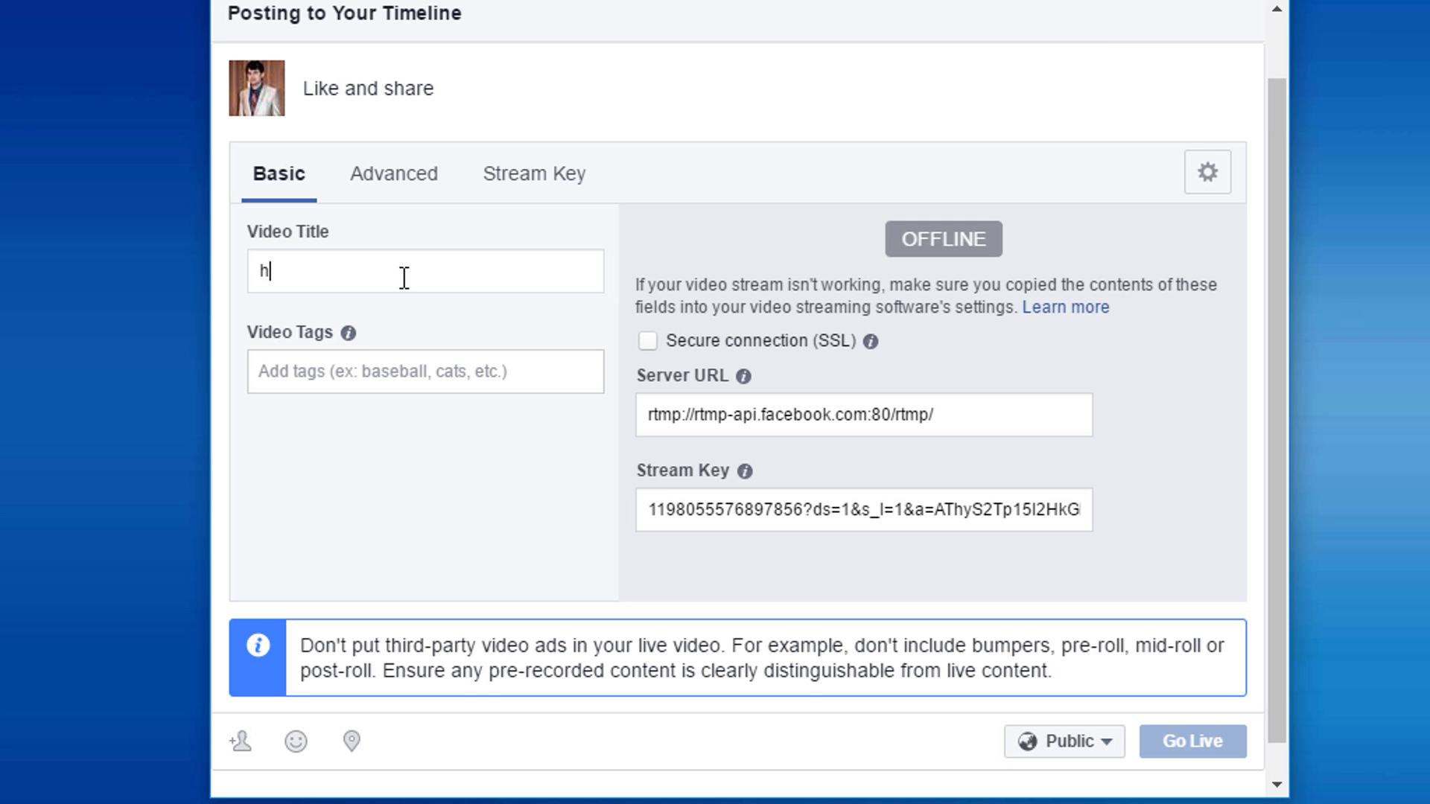
type("ow to hide files on android")
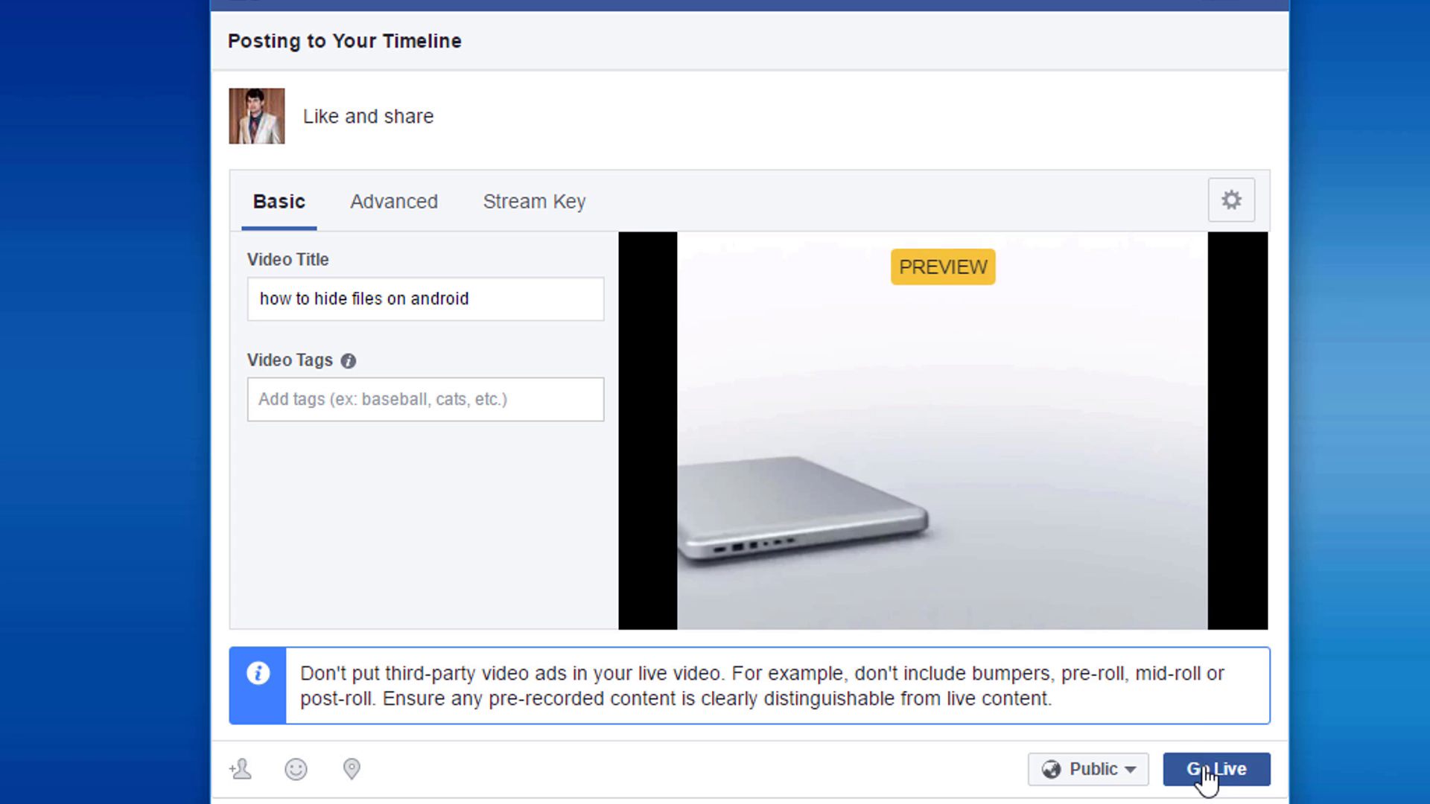
left_click(1203, 771)
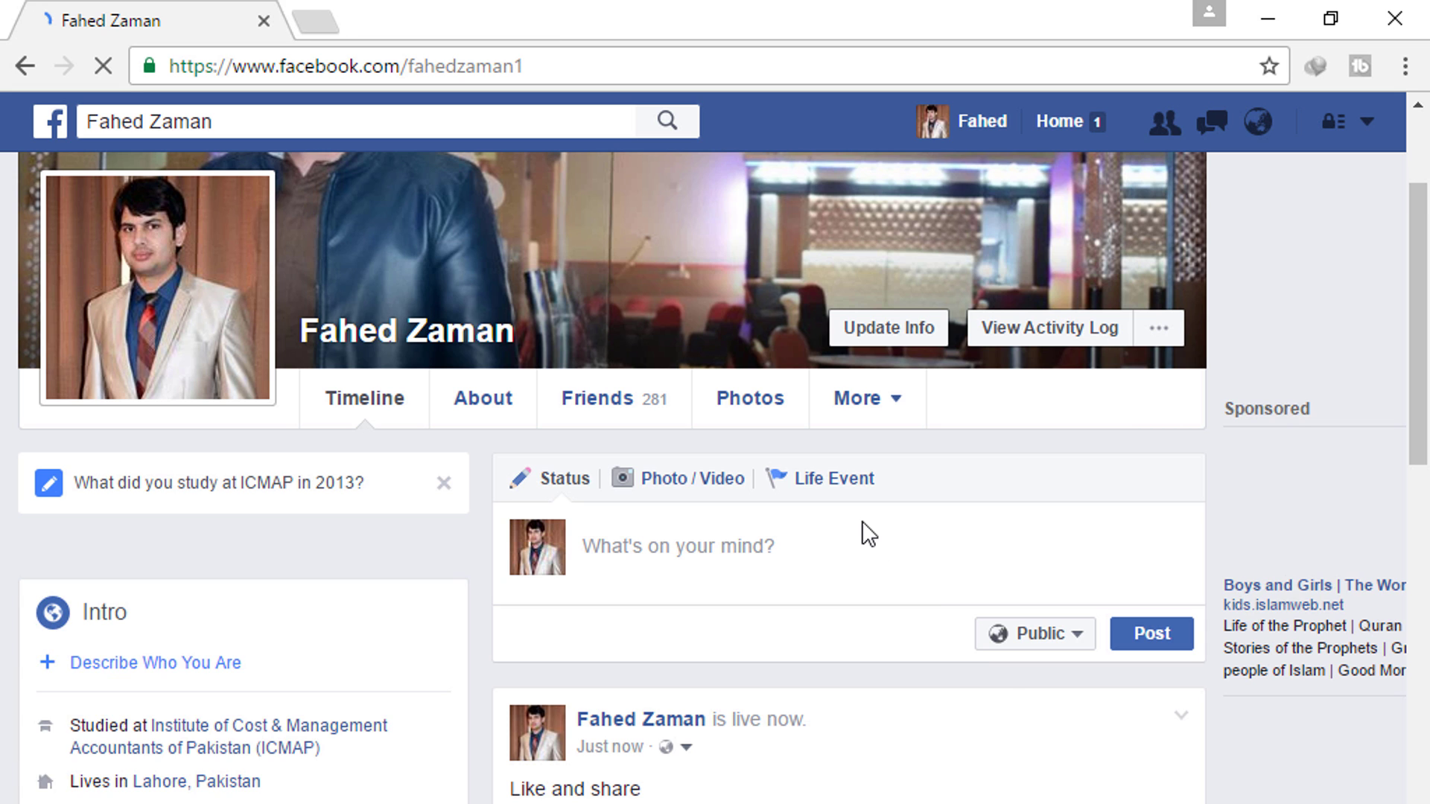
scroll(861, 521, "down", 2)
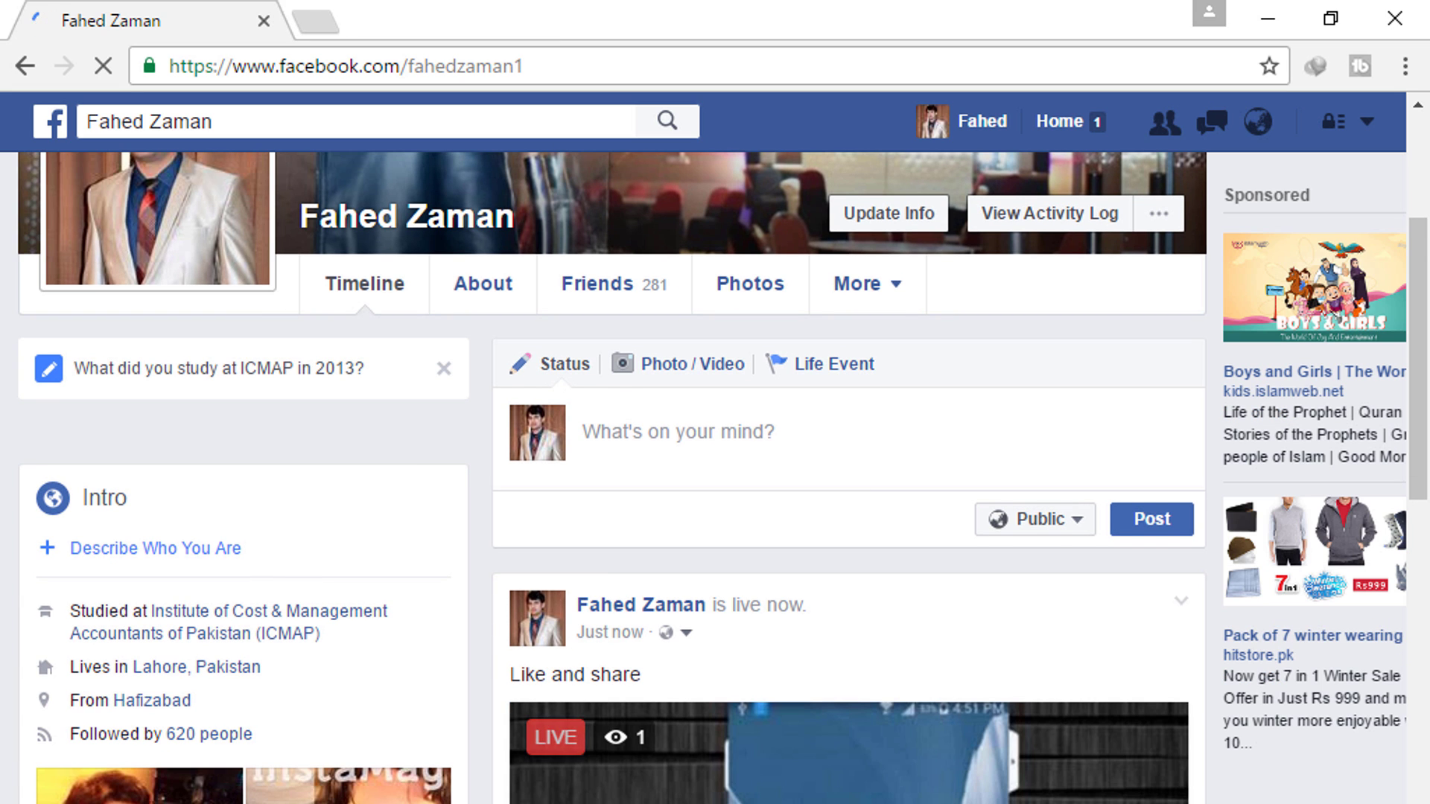